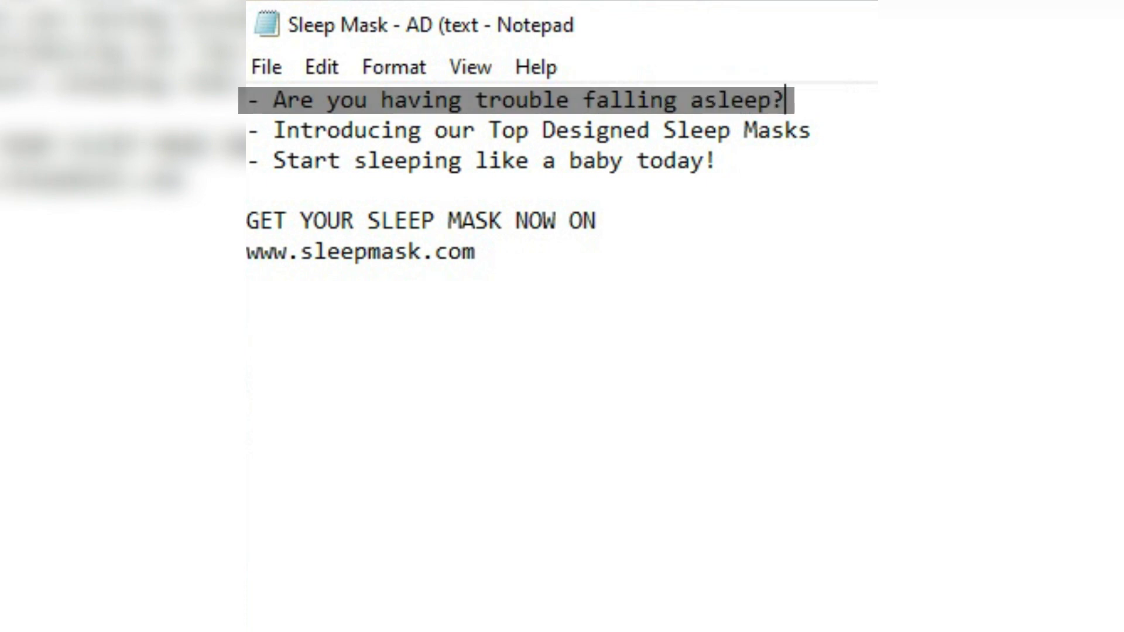
Step: Append "- prob" to the line about trouble falling asleep and "- so" to the line introducing the sleep masks
{"action": "type", "text": "- pr"}
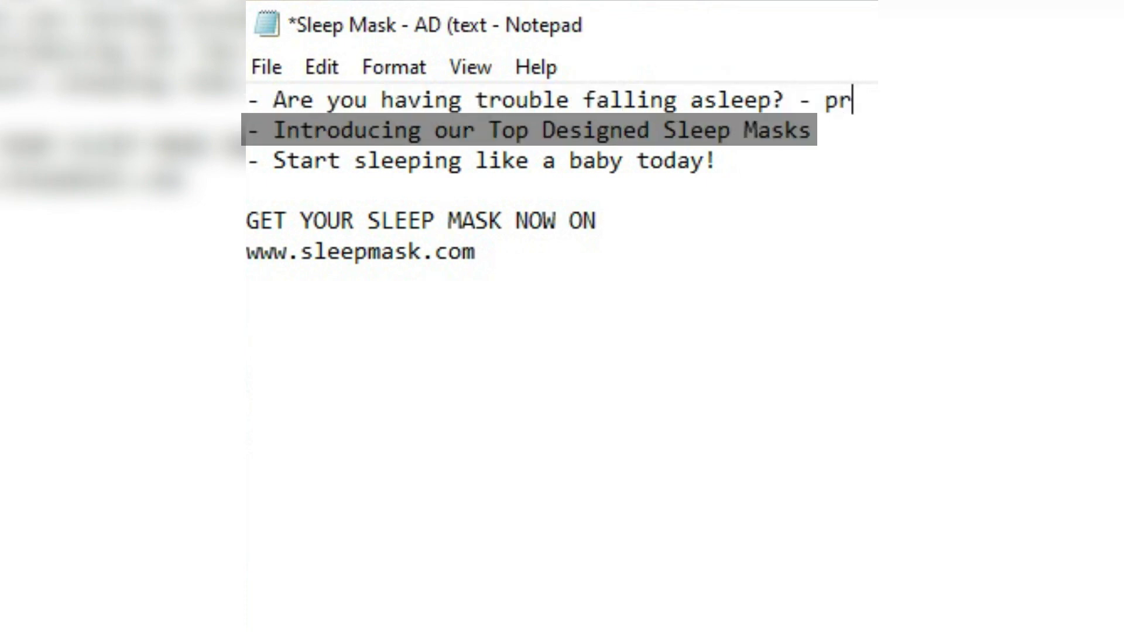
{"action": "type", "text": "ob"}
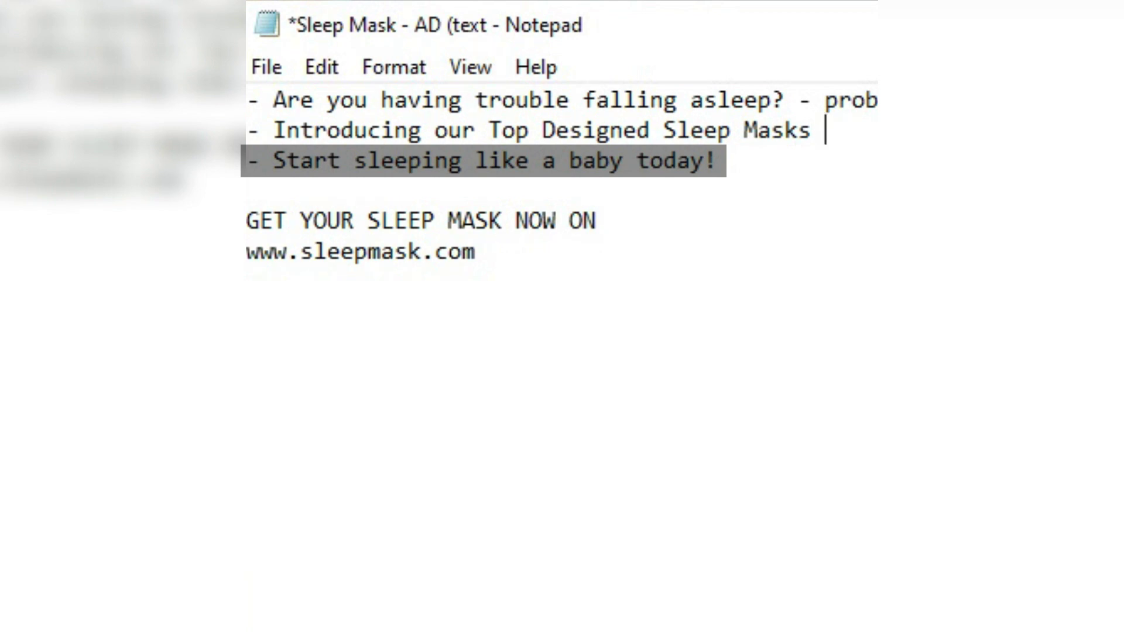
{"action": "type", "text": "- so"}
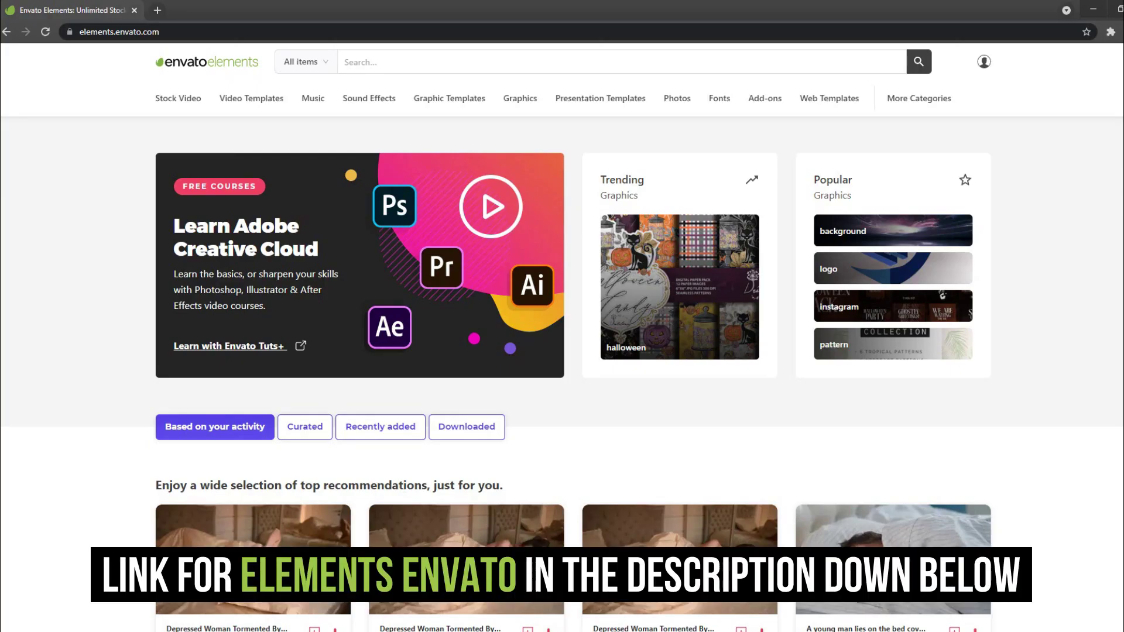
Step: On Envato Elements, search the stock videos for "sleeping masks"
{"action": "left_click", "coordinate": [178, 98]}
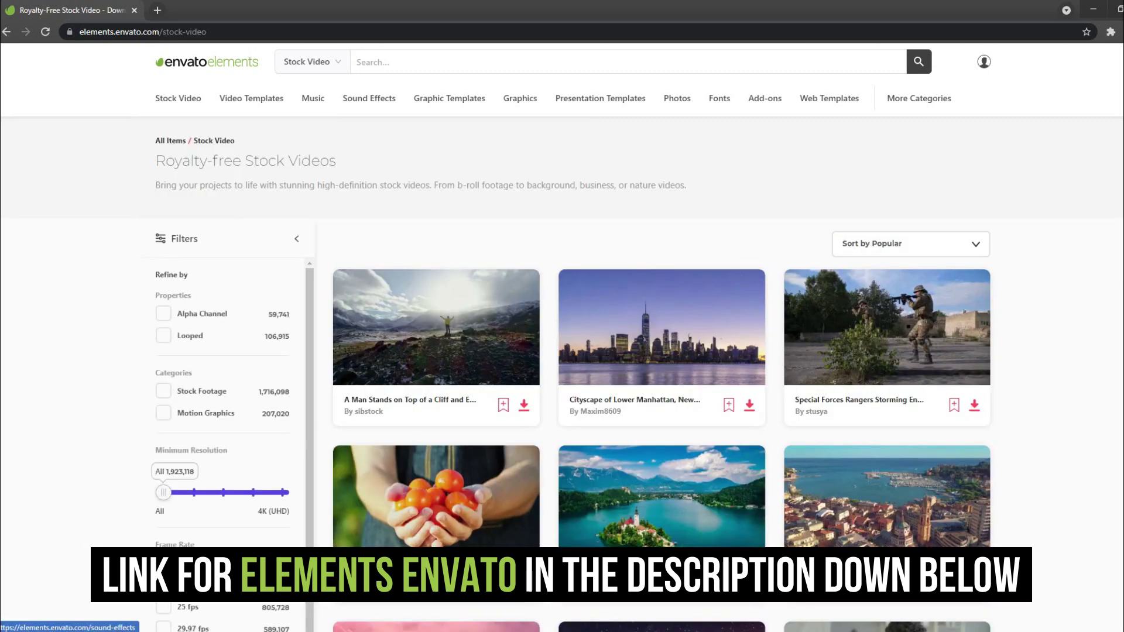
{"action": "left_click", "coordinate": [410, 62]}
{"action": "type", "text": "sleeping mask"}
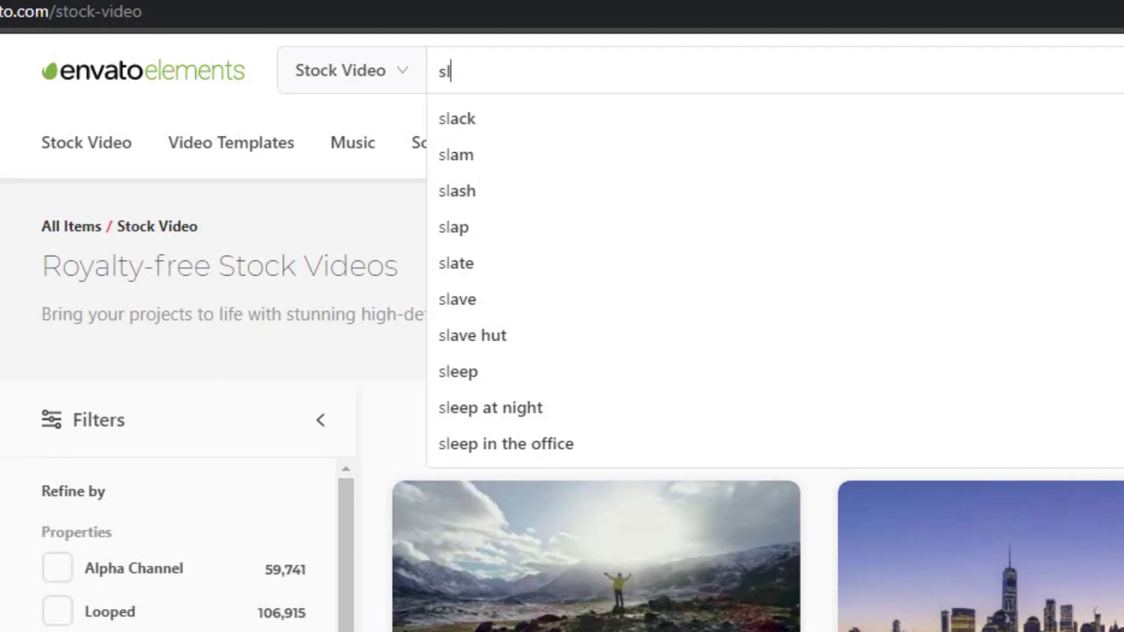
{"action": "type", "text": "s"}
{"action": "key", "text": "Return"}
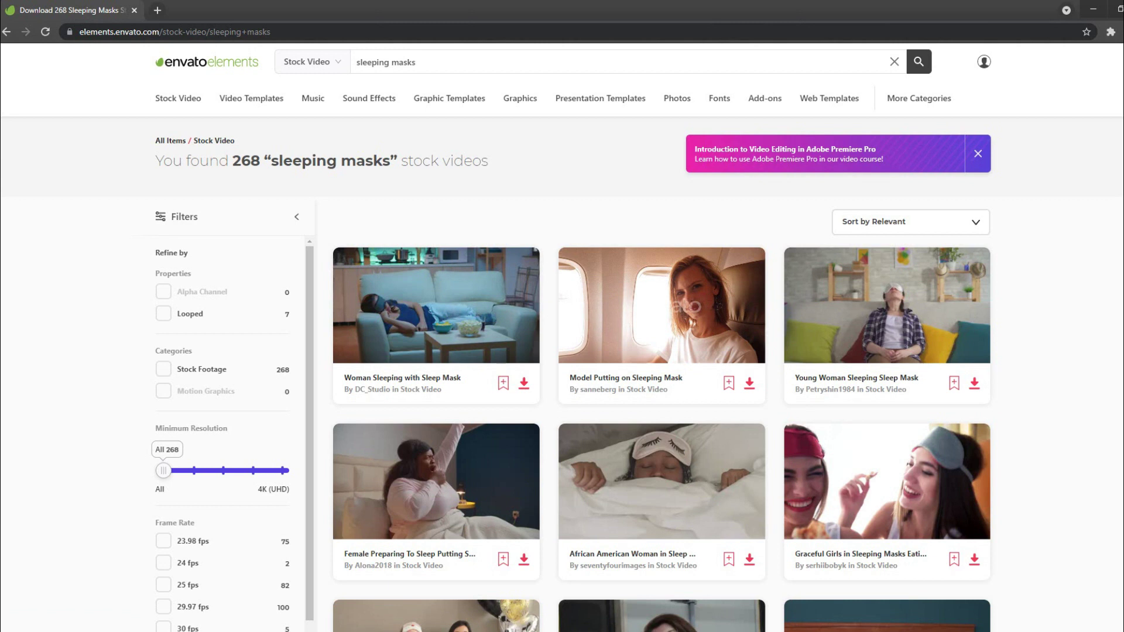
Step: Search the web for "aliexpress" and open the official AliExpress shopping site from the results
{"action": "key", "text": "ctrl+l"}
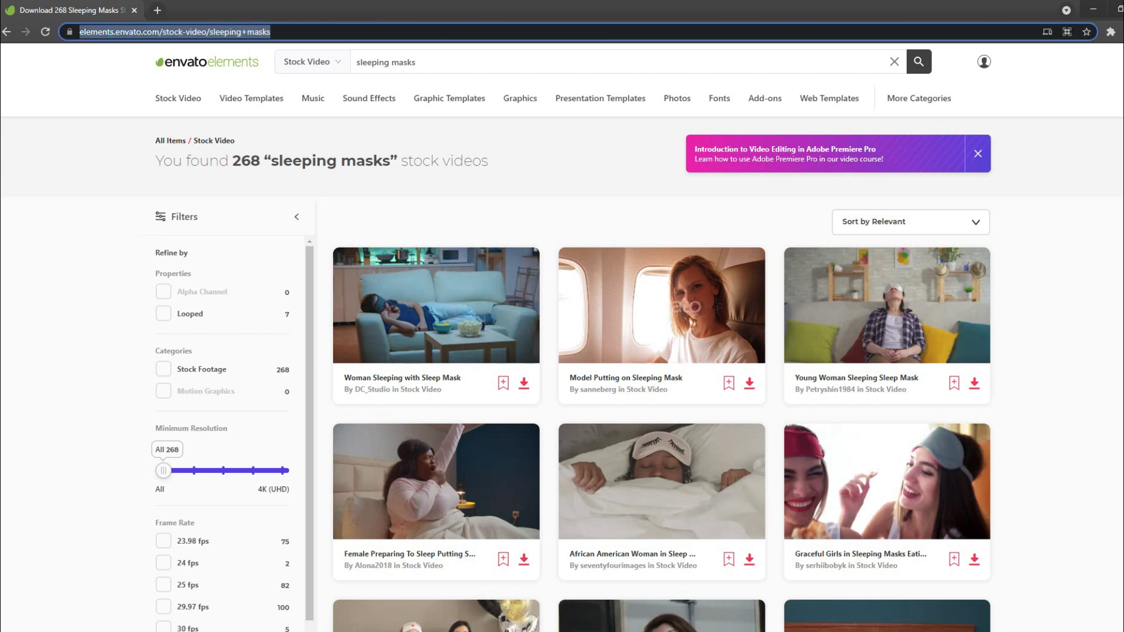
{"action": "type", "text": "aliexpress"}
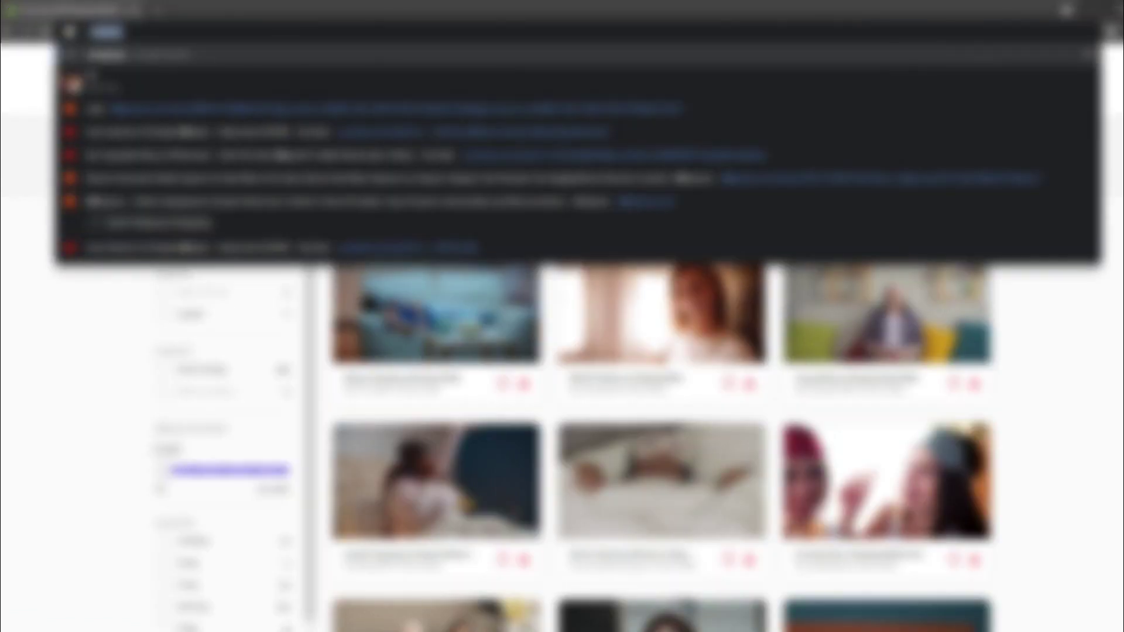
{"action": "key", "text": "Return"}
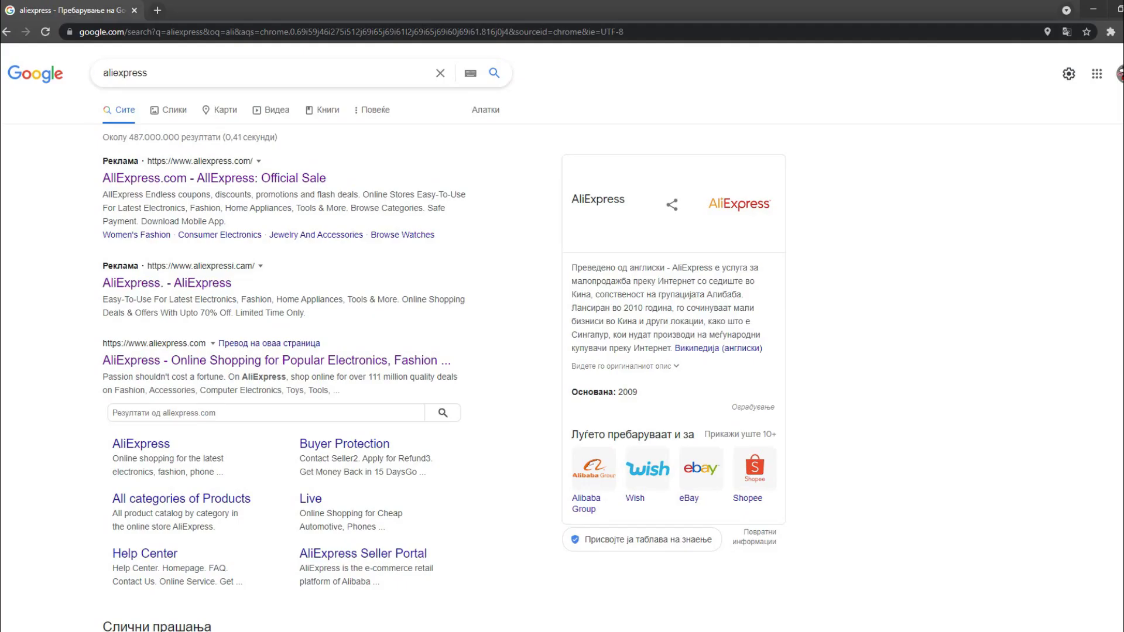
{"action": "left_click", "coordinate": [275, 360]}
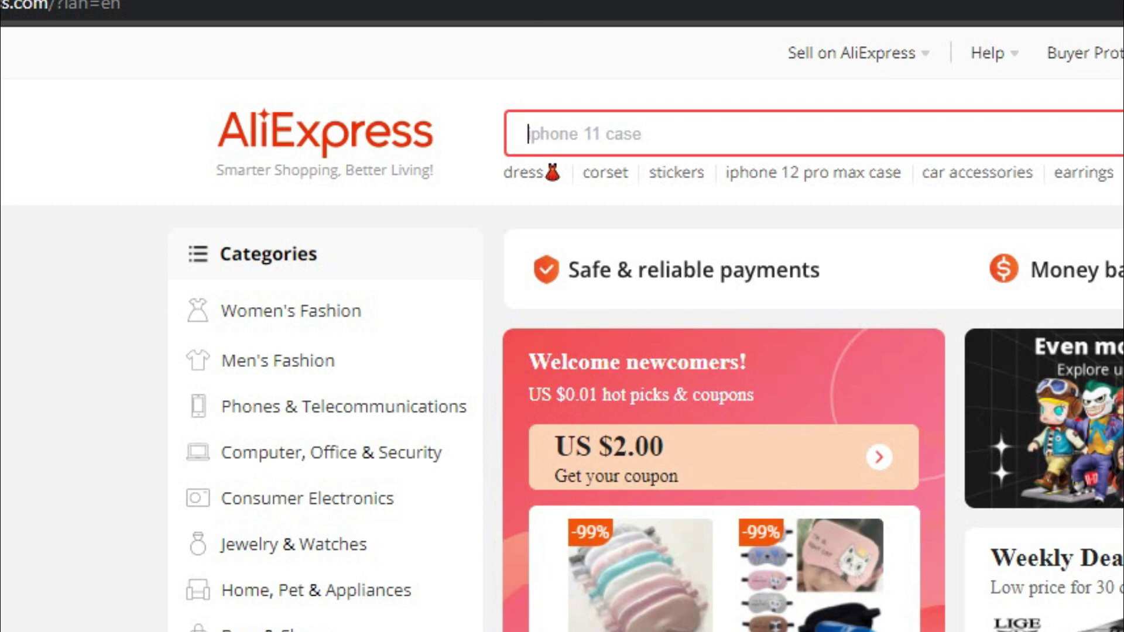
Step: Search AliExpress for "sleeping masks" and open the 19 Momme Mulberry Silk Sleep Eye Mask product page
{"action": "type", "text": "sl"}
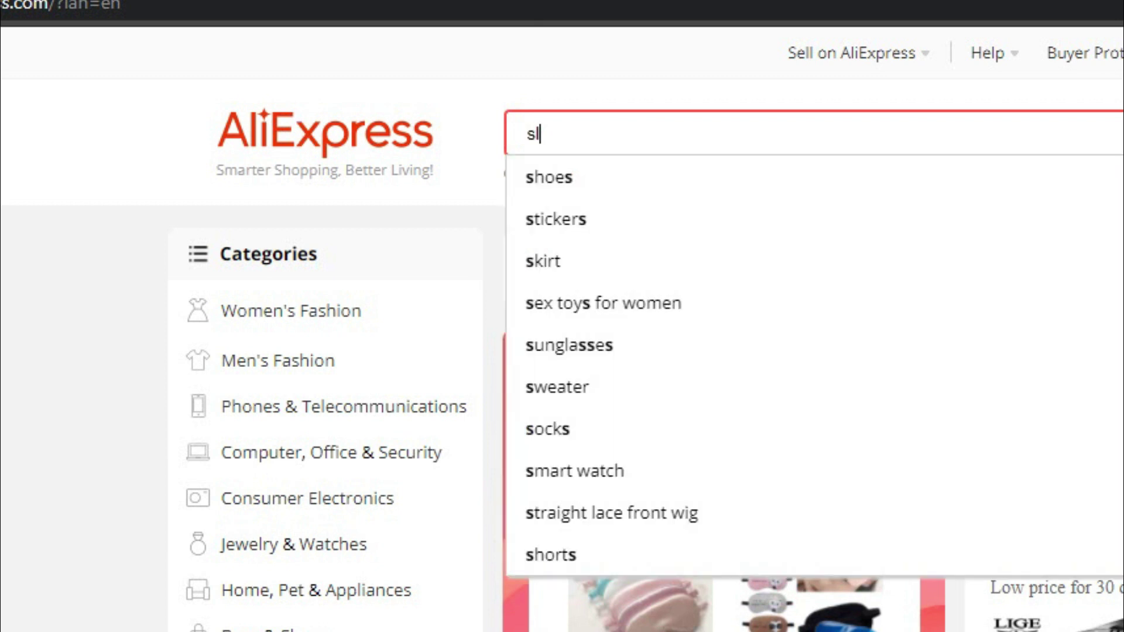
{"action": "type", "text": "eeping mask"}
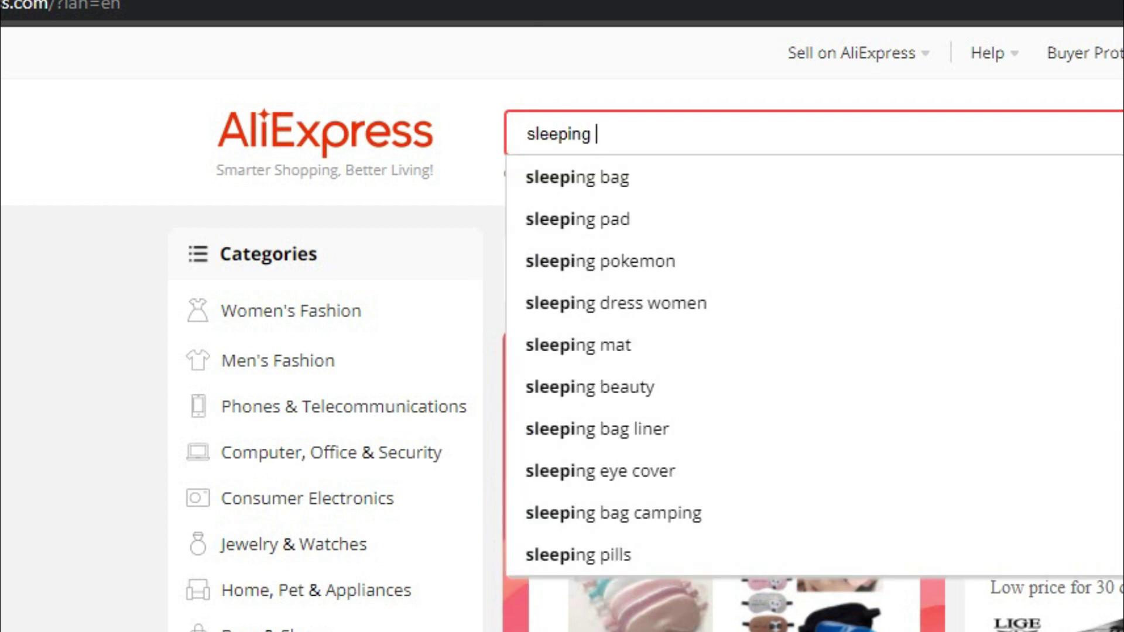
{"action": "type", "text": "s"}
{"action": "key", "text": "Return"}
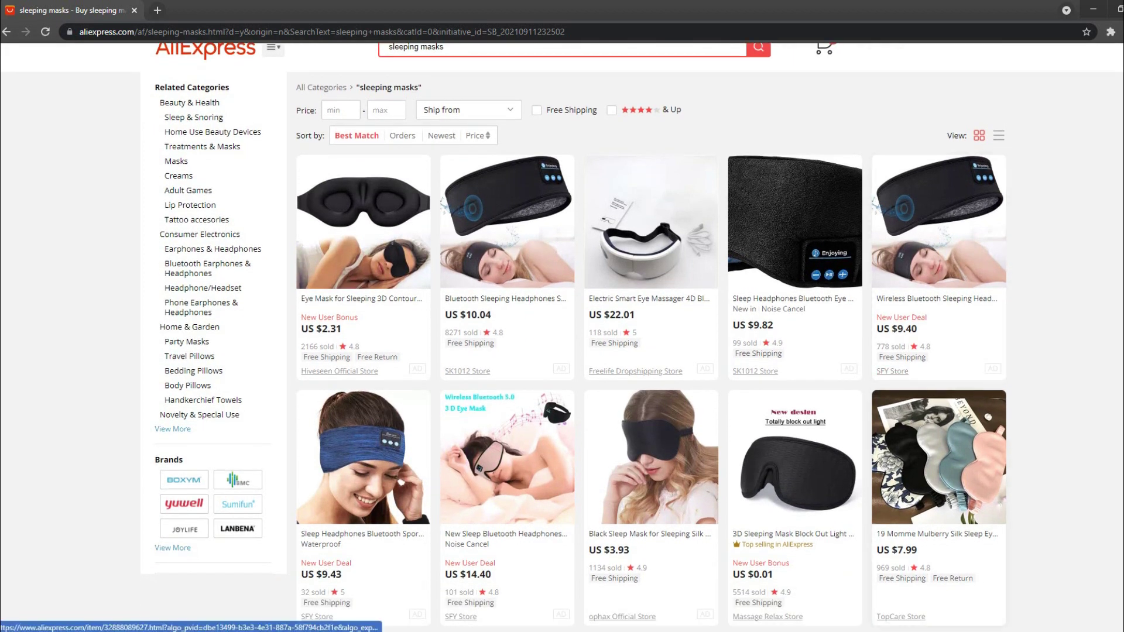
{"action": "left_click", "coordinate": [939, 502]}
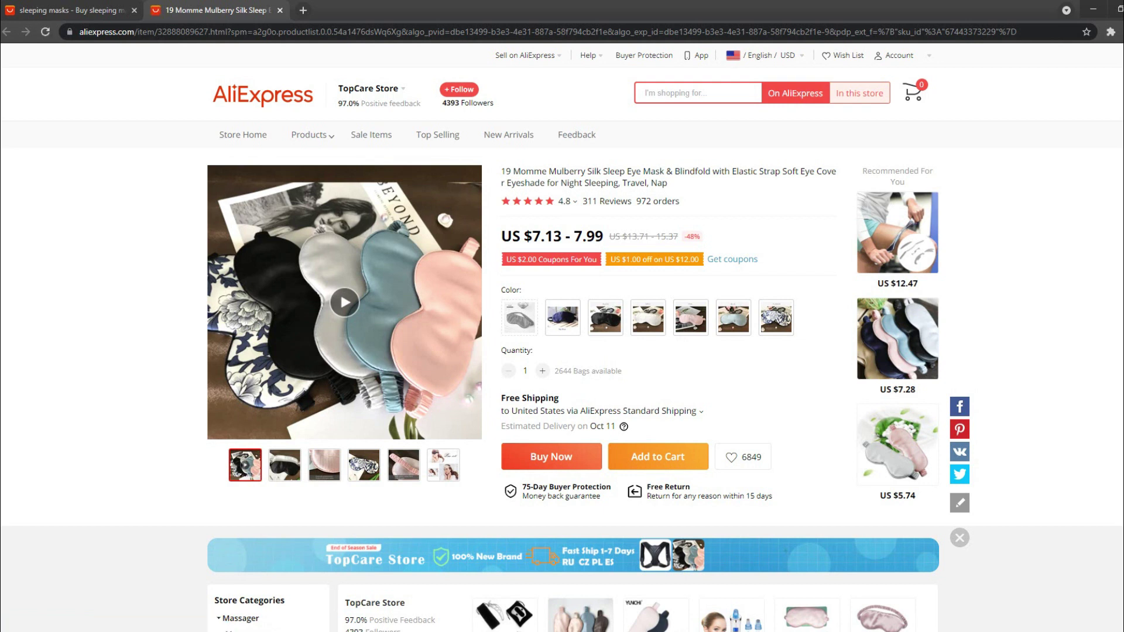
Step: Inspect the product page's code and search it for "mp4"
{"action": "right_click", "coordinate": [169, 355]}
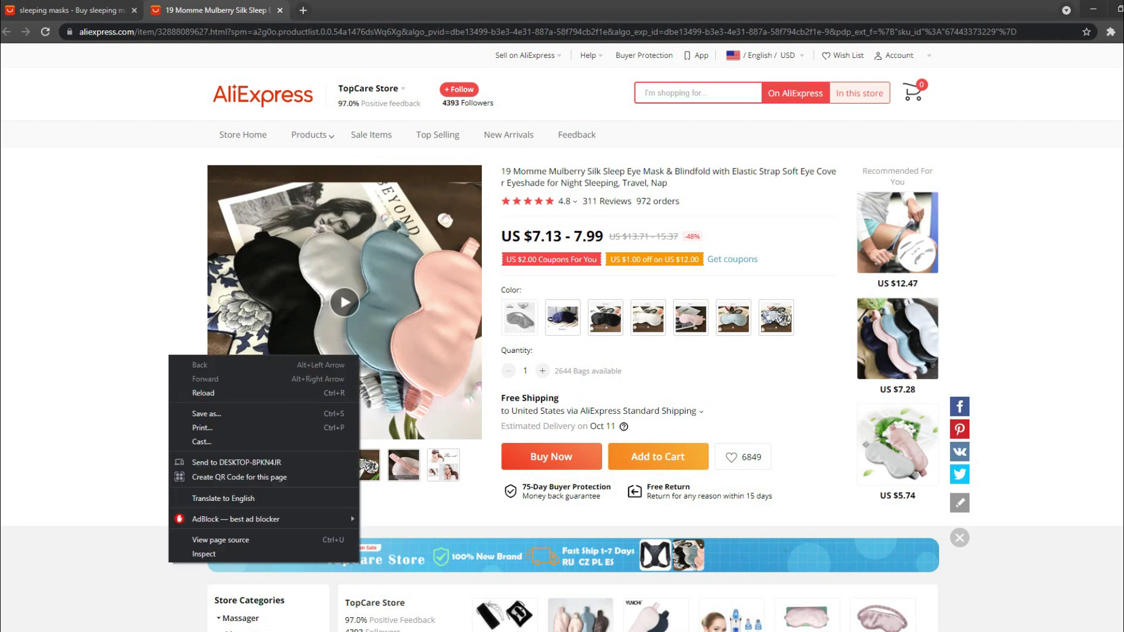
{"action": "left_click", "coordinate": [204, 554]}
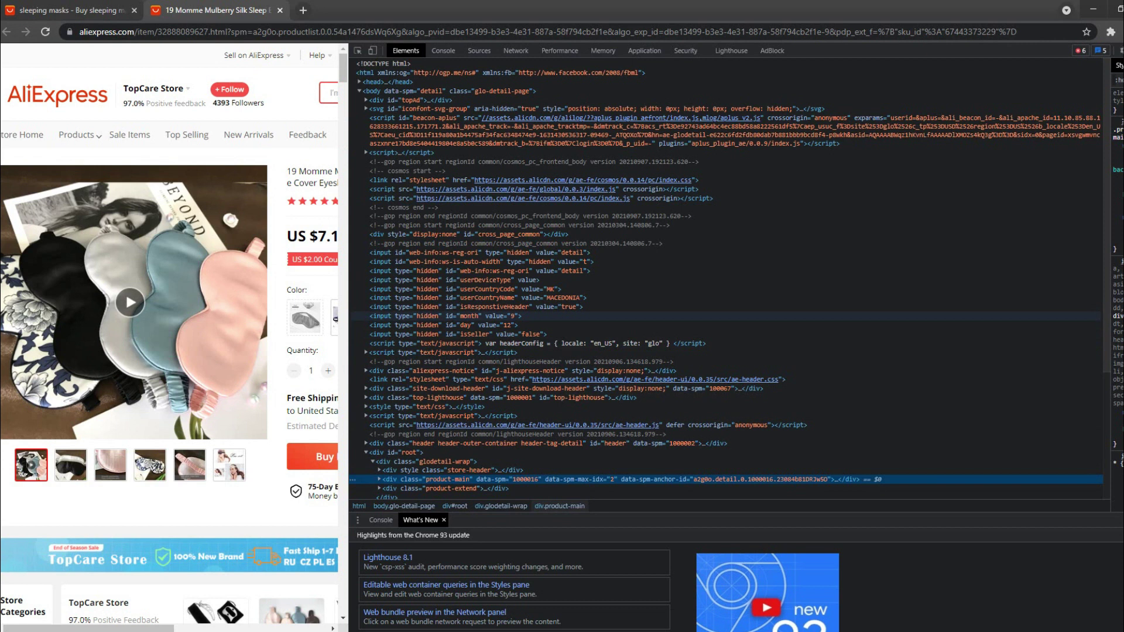
{"action": "key", "text": "ctrl+f"}
{"action": "type", "text": "mp4"}
{"action": "key", "text": "Return"}
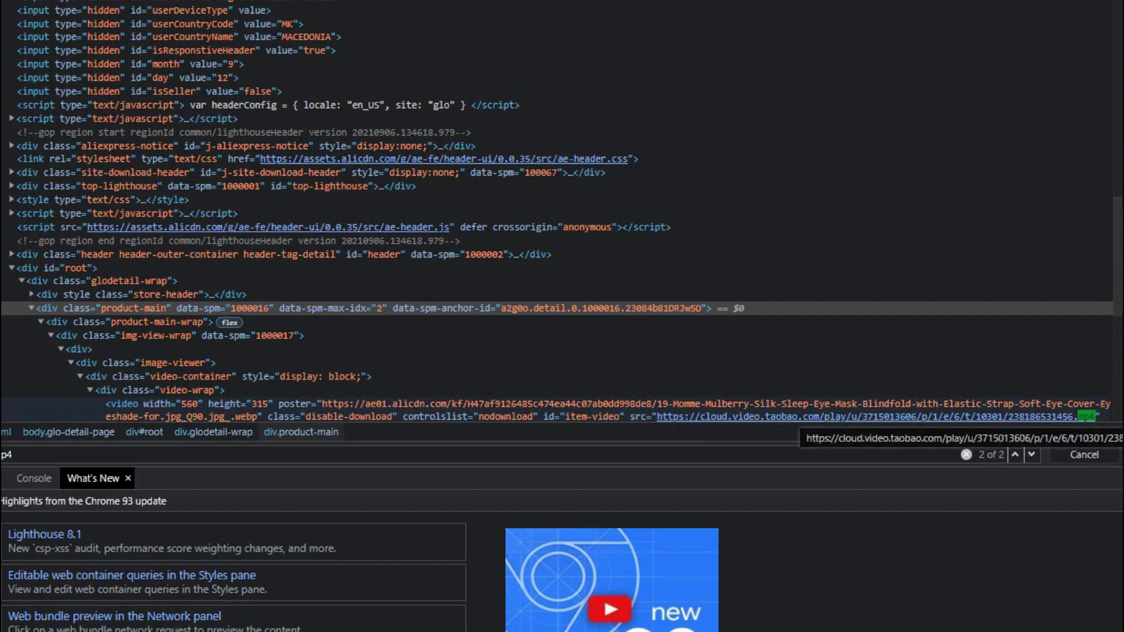
Step: Copy the source address of the product's mp4 video from the video element and close the developer tools
{"action": "left_click", "coordinate": [913, 479]}
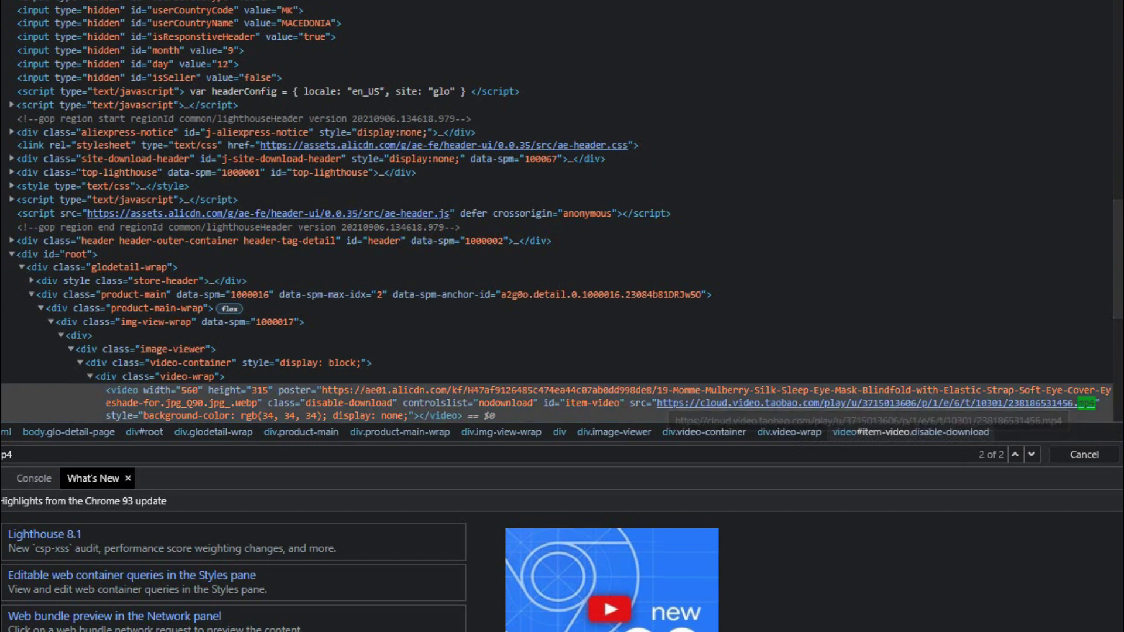
{"action": "double_click", "coordinate": [707, 404]}
{"action": "right_click", "coordinate": [714, 404]}
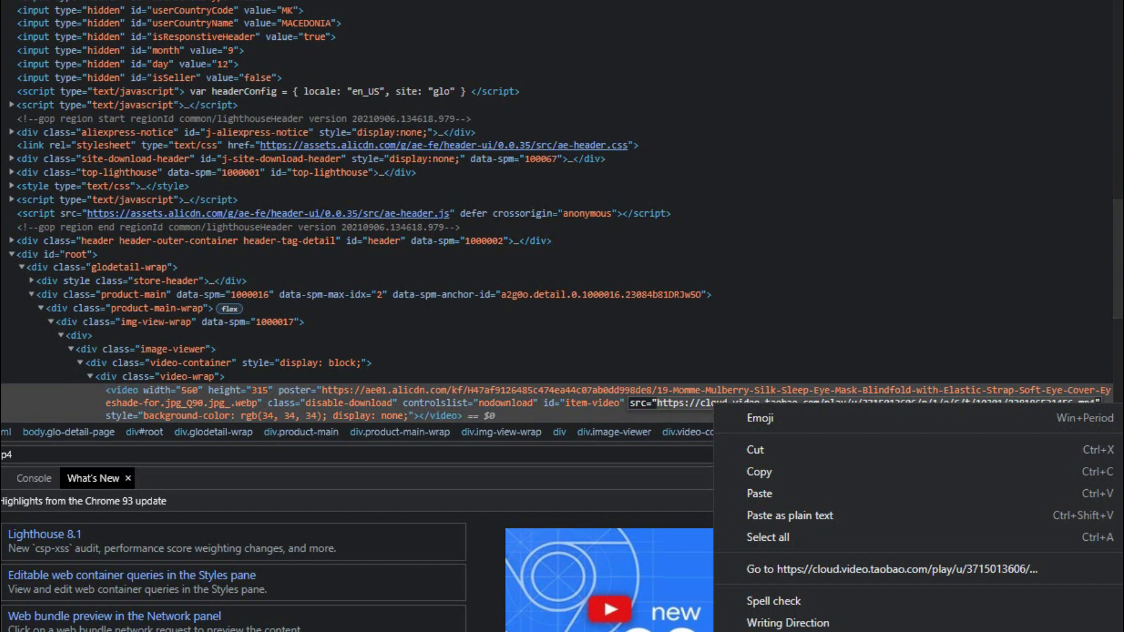
{"action": "left_click", "coordinate": [759, 472]}
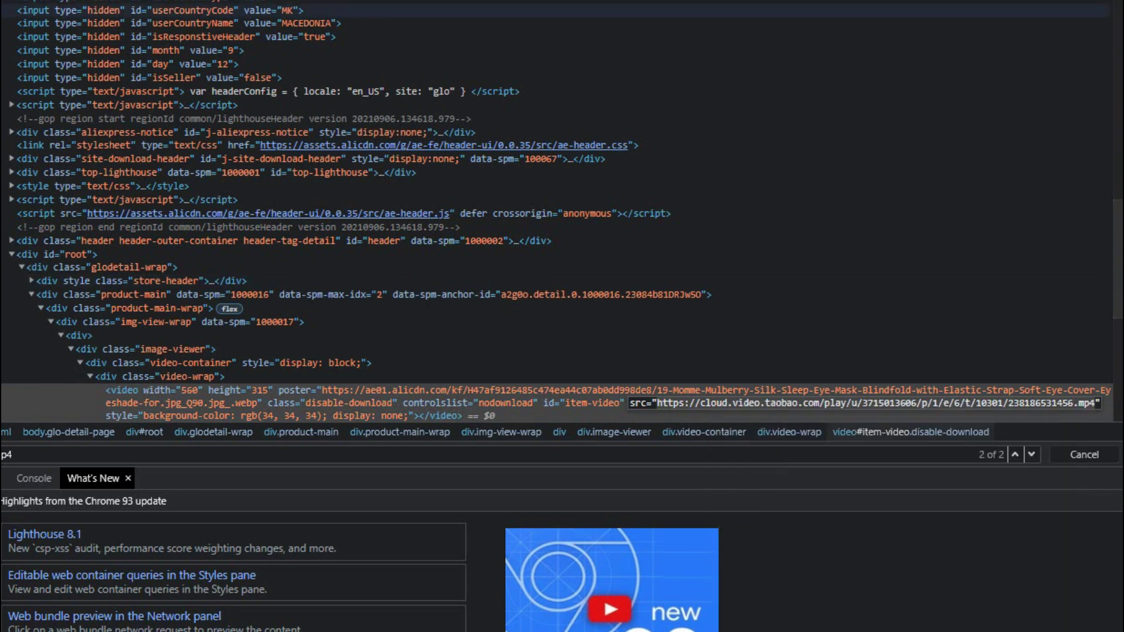
{"action": "key", "text": "F12"}
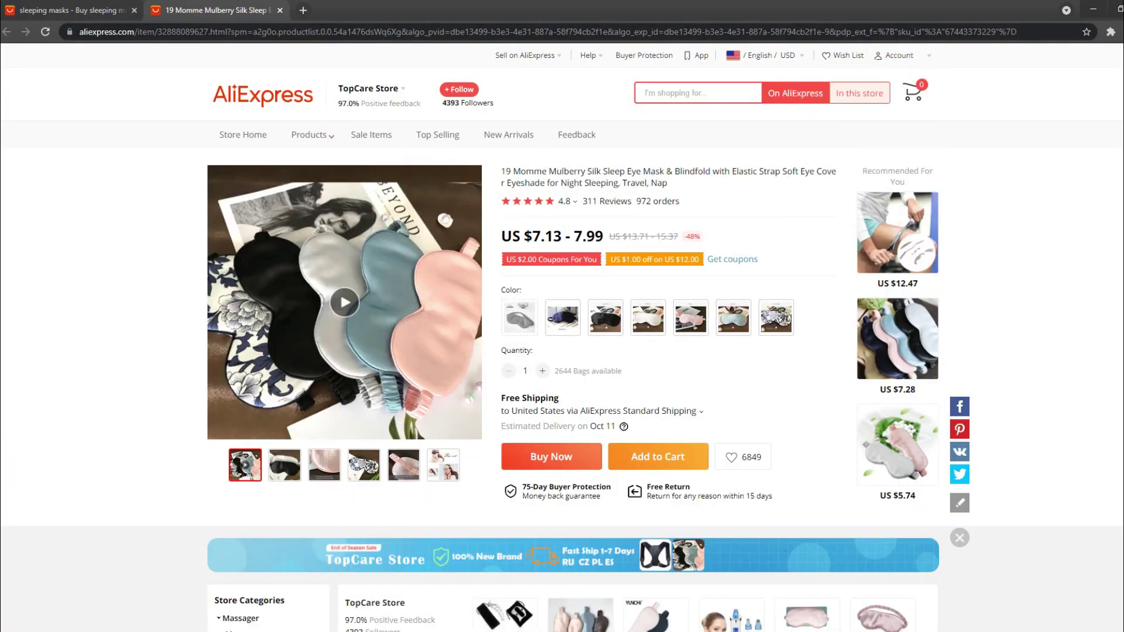
Step: Open the copied video address in a new browser tab to view the video's save options, and close that tab
{"action": "left_click", "coordinate": [303, 10]}
{"action": "key", "text": "ctrl+v"}
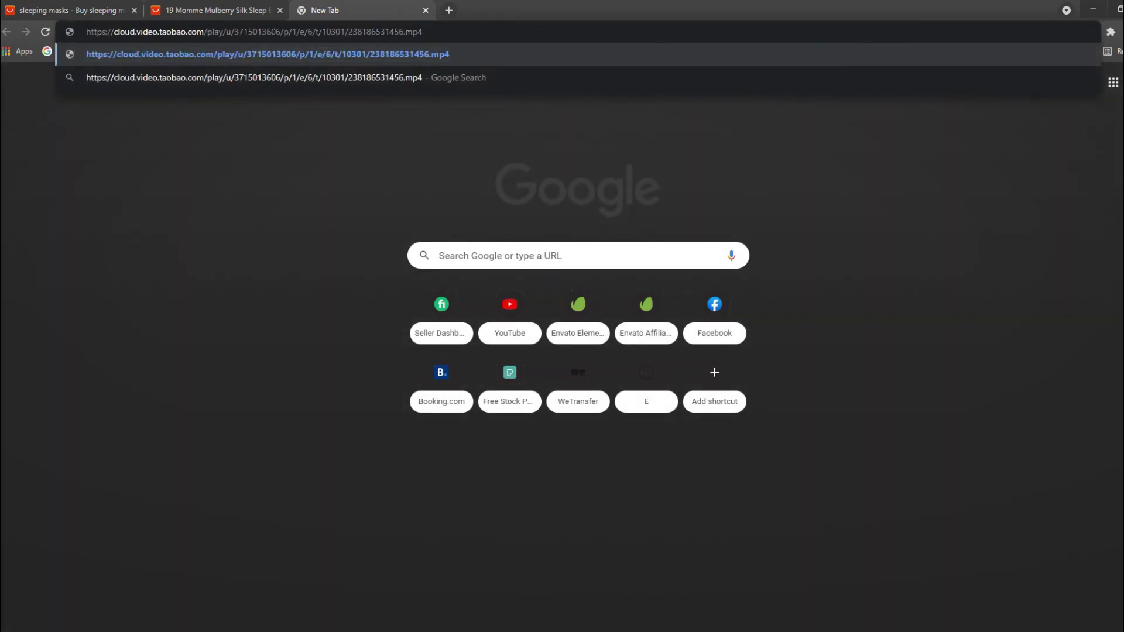
{"action": "key", "text": "Return"}
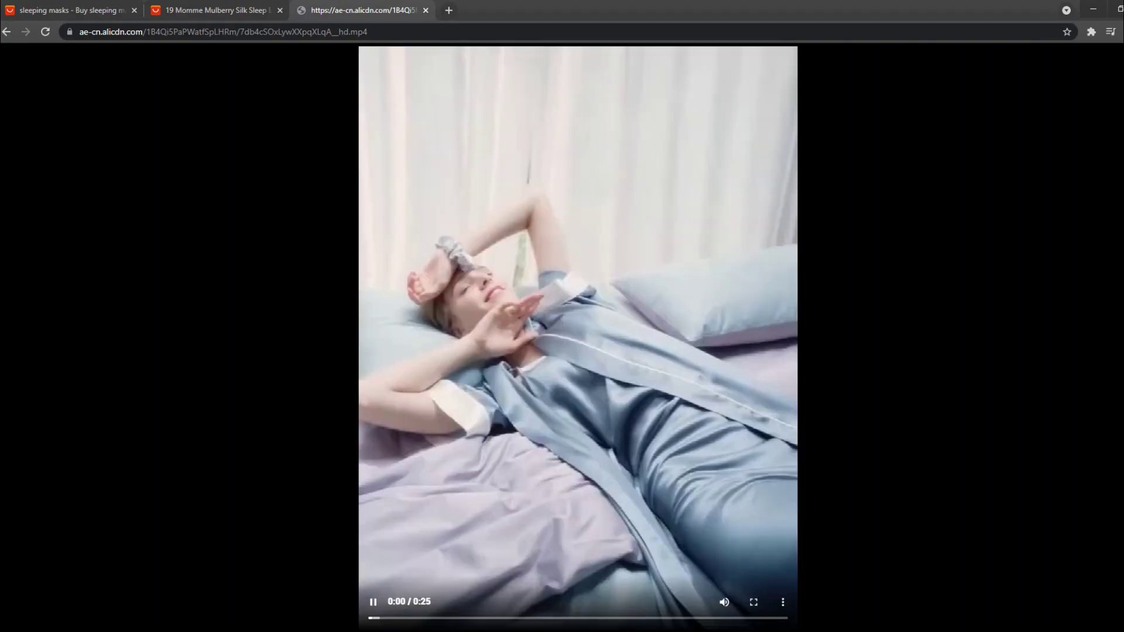
{"action": "key", "text": "space"}
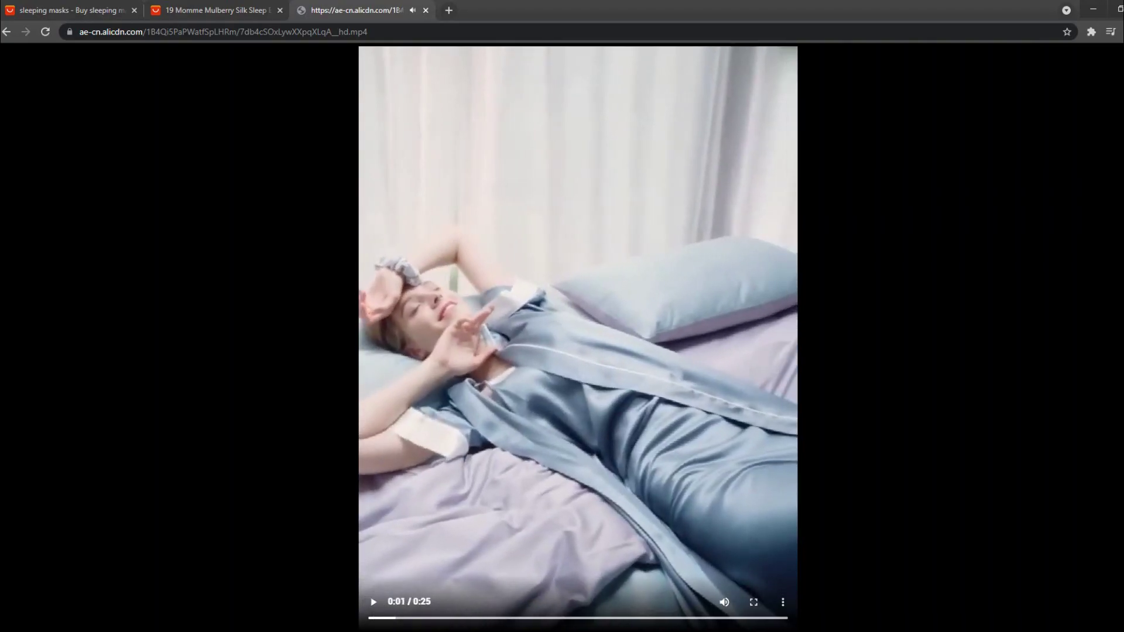
{"action": "right_click", "coordinate": [564, 236]}
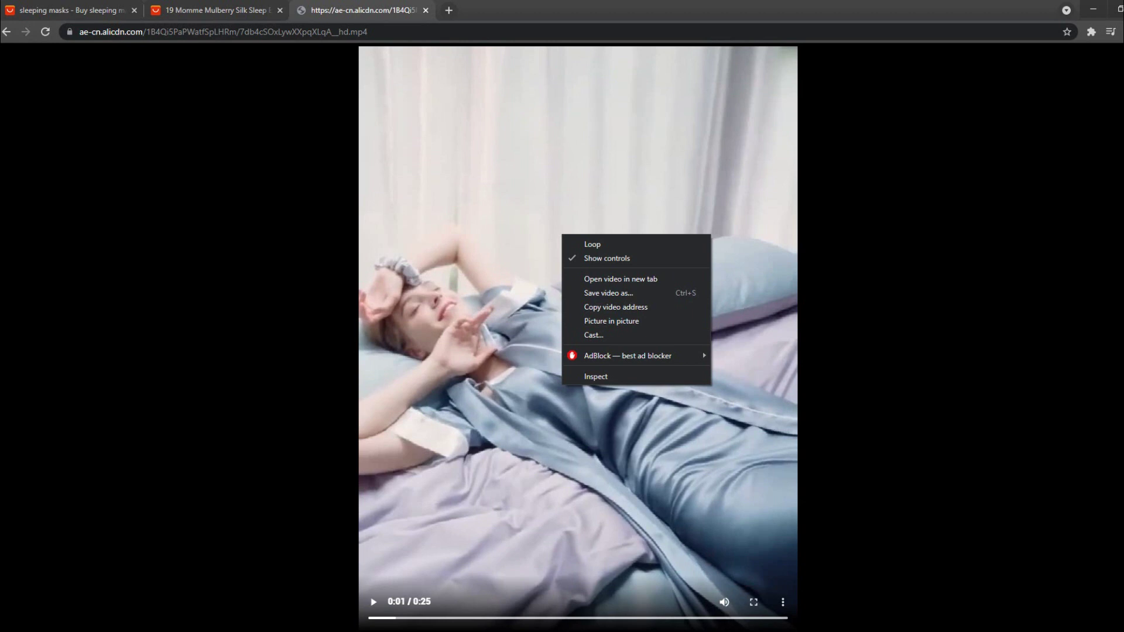
{"action": "left_click", "coordinate": [426, 11]}
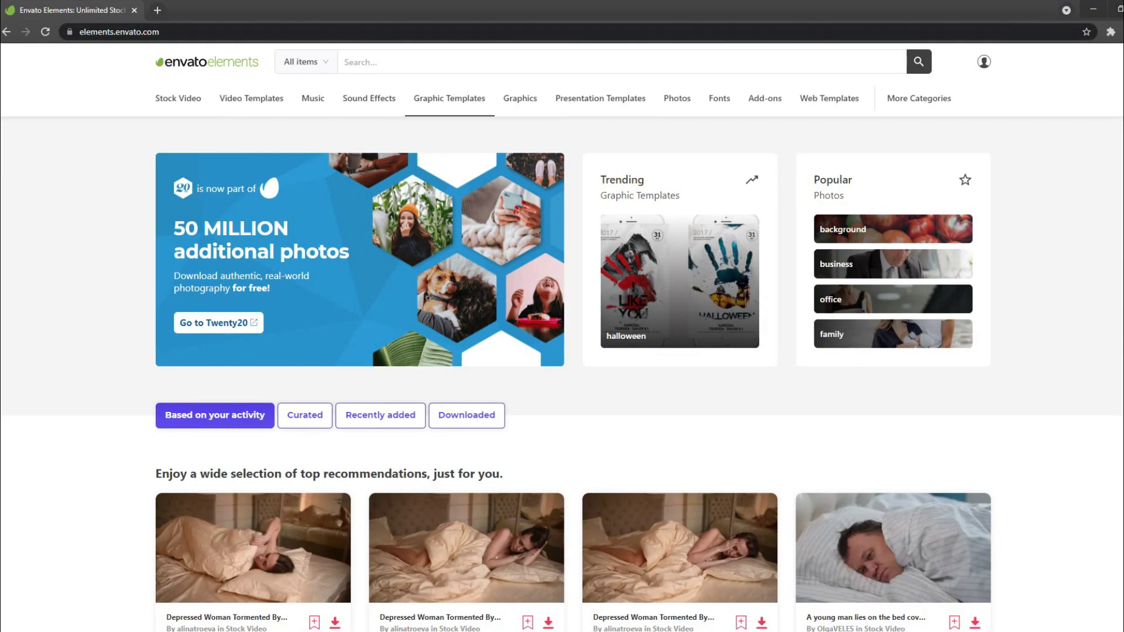
Step: Search the Envato Elements music catalogue for "promo"
{"action": "left_click", "coordinate": [313, 98]}
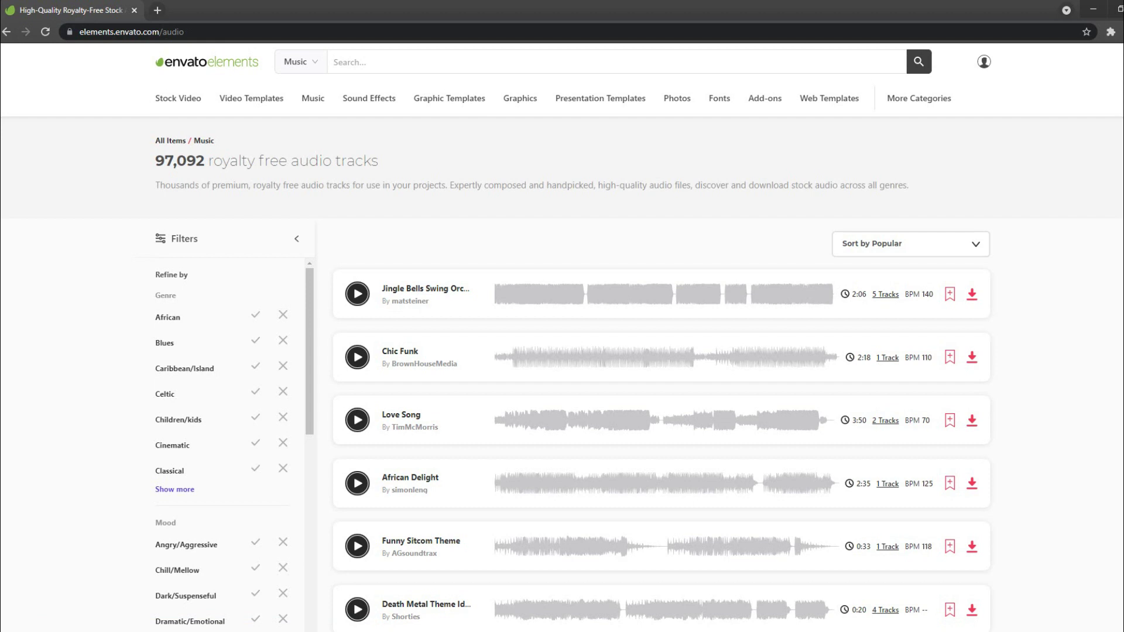
{"action": "type", "text": "promo"}
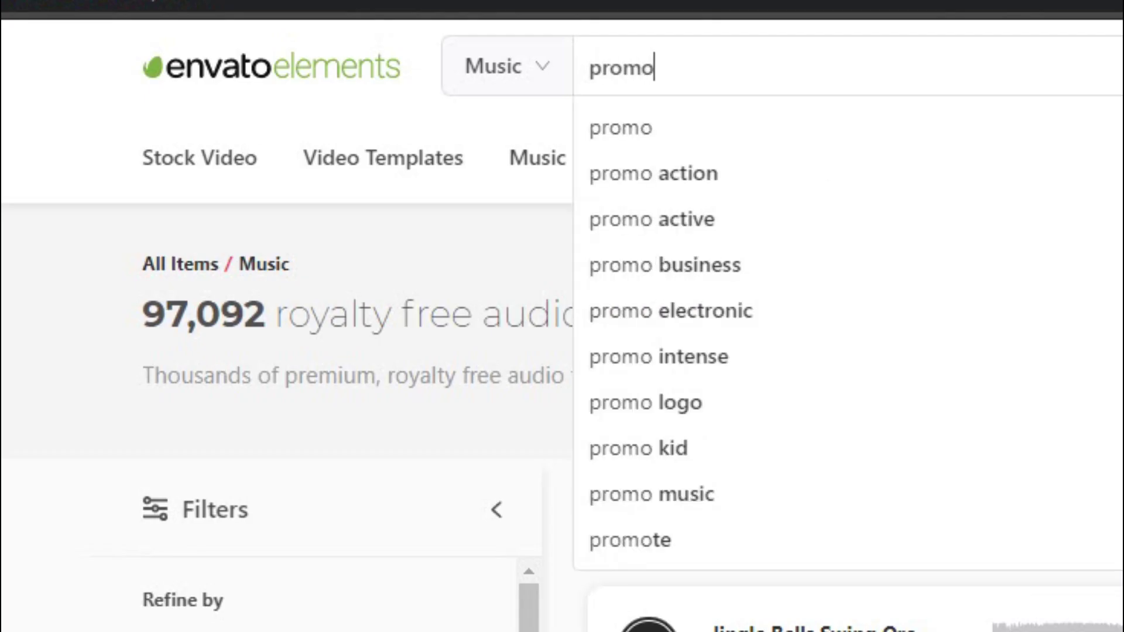
{"action": "key", "text": "Return"}
Step: Lower the maximum track length in the filters for the promo music results
{"action": "scroll", "coordinate": [572, 379], "scroll_direction": "down", "scroll_amount": 1}
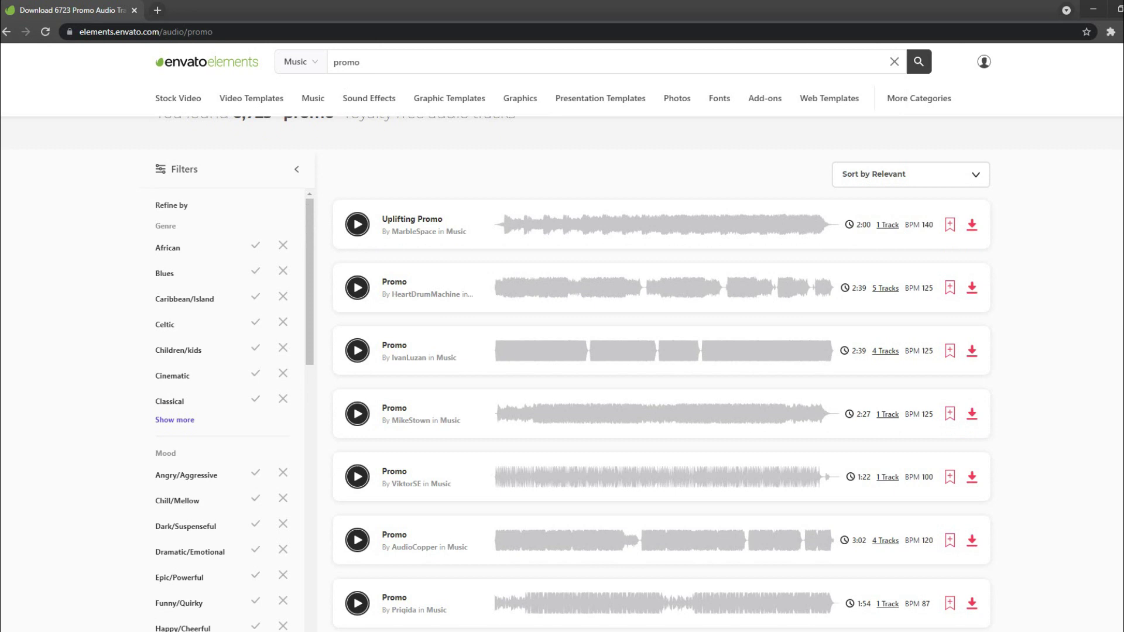
{"action": "scroll", "coordinate": [223, 398], "scroll_direction": "down", "scroll_amount": 10}
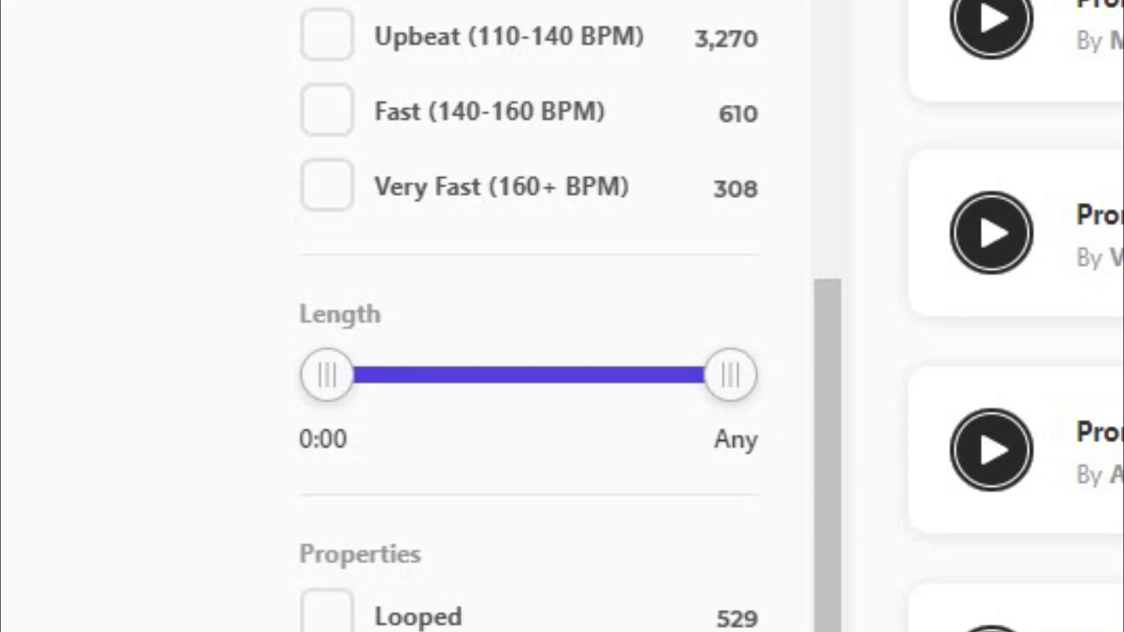
{"action": "left_click_drag", "start_coordinate": [731, 375], "coordinate": [420, 375]}
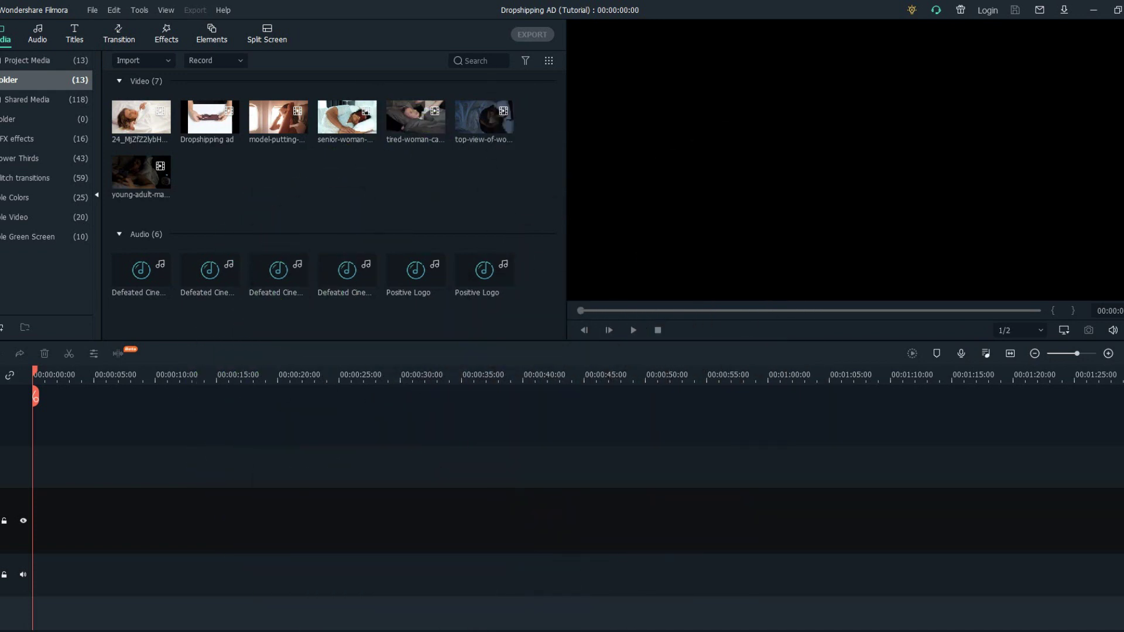
Step: In Filmora, apply project settings with a 1:1 (Instagram) aspect ratio, 1080 x 1080 resolution and 25 fps frame rate
{"action": "left_click", "coordinate": [1064, 331]}
{"action": "left_click", "coordinate": [1071, 349]}
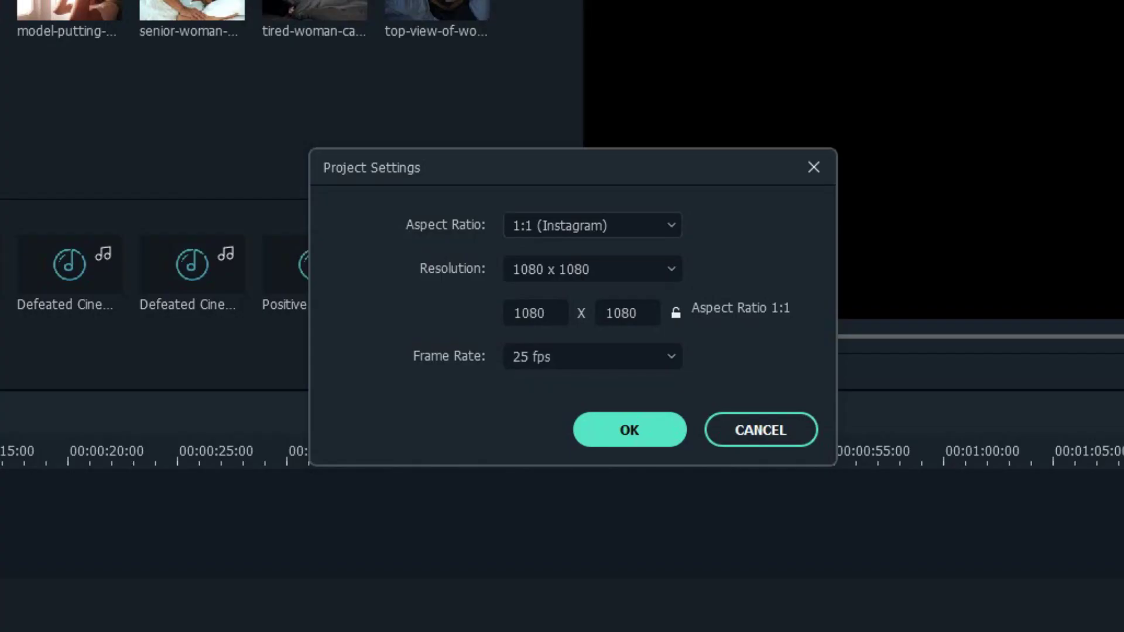
{"action": "left_click", "coordinate": [630, 430]}
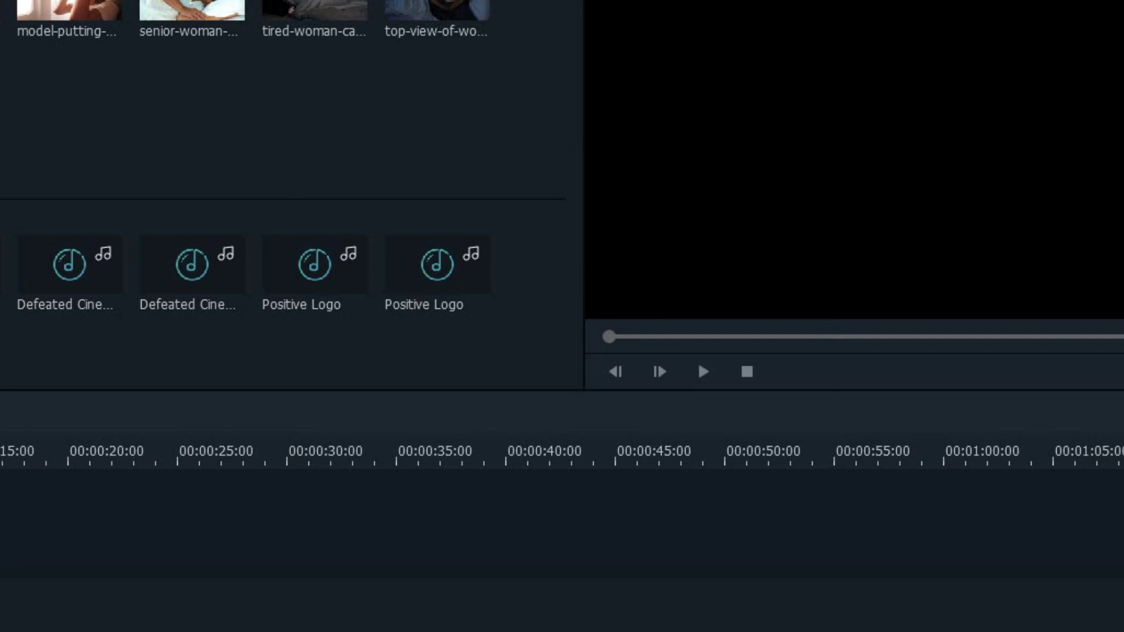
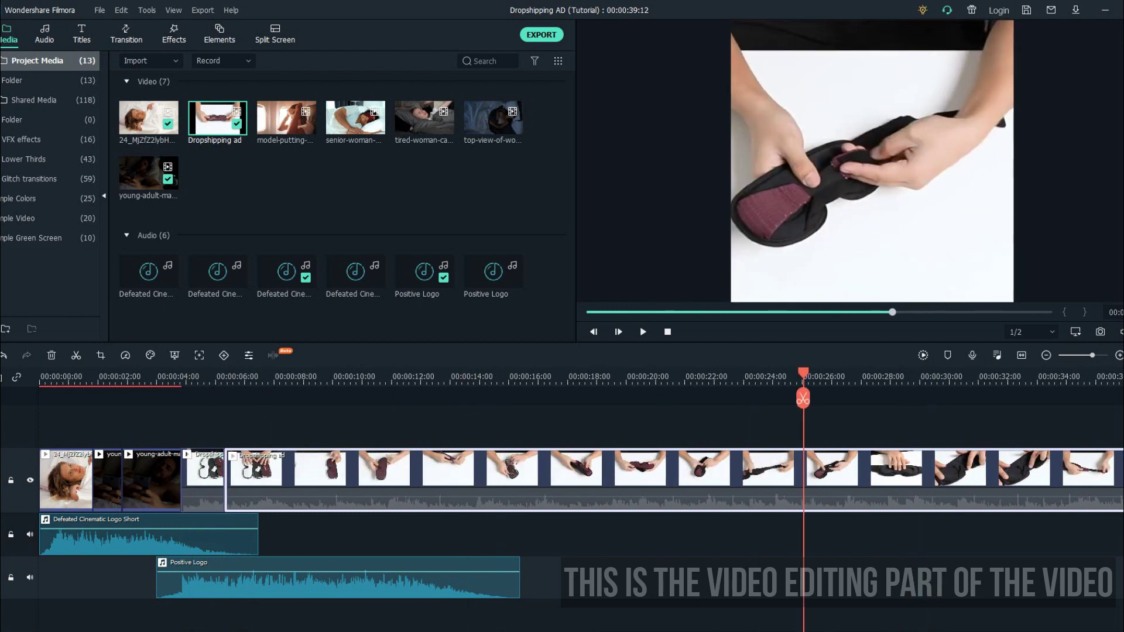
Step: Split the long Dropshipping ad clip on the video track and cut out the unwanted footage
{"action": "left_click_drag", "start_coordinate": [307, 373], "coordinate": [476, 373]}
{"action": "key", "text": "ctrl+b"}
{"action": "right_click", "coordinate": [404, 480]}
{"action": "left_click", "coordinate": [460, 262]}
{"action": "left_click", "coordinate": [602, 367]}
Step: Split the Dropshipping ad footage further and shorten the middle section to a brief segment ahead of the remaining clip
{"action": "left_click", "coordinate": [203, 376]}
{"action": "key", "text": "space"}
{"action": "key", "text": "space"}
{"action": "key", "text": "ctrl+b"}
{"action": "left_click_drag", "start_coordinate": [287, 373], "coordinate": [626, 373]}
{"action": "key", "text": "ctrl+b"}
{"action": "left_click_drag", "start_coordinate": [625, 455], "coordinate": [299, 455]}
{"action": "left_click", "coordinate": [274, 376]}
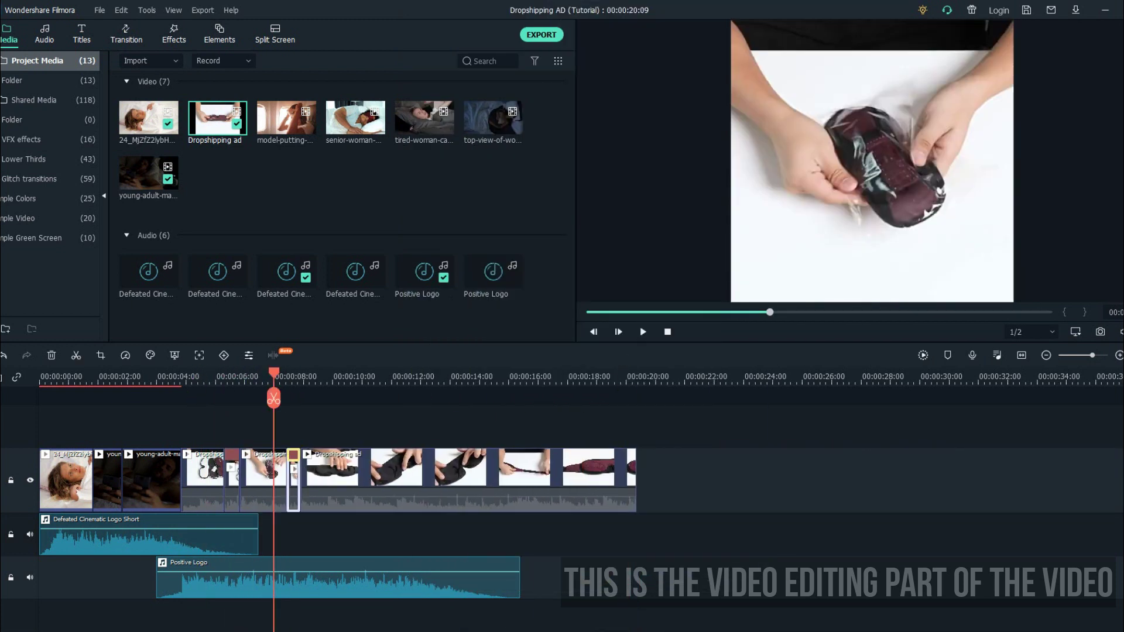
Step: Undo the last four edits to the Dropshipping ad footage
{"action": "key", "text": "ctrl+z"}
{"action": "key", "text": "ctrl+z"}
{"action": "key", "text": "ctrl+z"}
{"action": "key", "text": "ctrl+z"}
Step: Split the long Dropshipping ad clip at two points, delete the unwanted section between them, and replay the opening product shots
{"action": "key", "text": "ctrl+b"}
{"action": "left_click_drag", "start_coordinate": [264, 373], "coordinate": [396, 373]}
{"action": "key", "text": "ctrl+b"}
{"action": "left_click", "coordinate": [331, 480]}
{"action": "key", "text": "Delete"}
{"action": "left_click", "coordinate": [227, 376]}
{"action": "left_click", "coordinate": [168, 376]}
{"action": "key", "text": "space"}
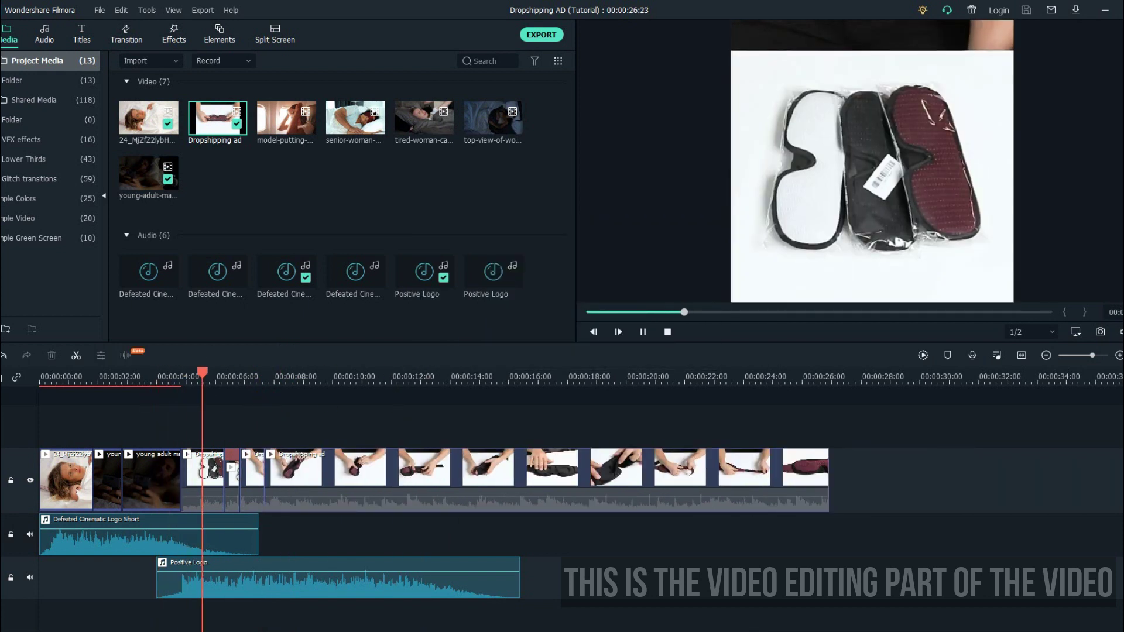
Step: Cut another unwanted section out of the remaining long Dropshipping ad clip and split off a further segment
{"action": "left_click", "coordinate": [410, 480]}
{"action": "key", "text": "ctrl+b"}
{"action": "left_click_drag", "start_coordinate": [285, 373], "coordinate": [463, 373]}
{"action": "key", "text": "ctrl+b"}
{"action": "left_click", "coordinate": [373, 480]}
{"action": "key", "text": "Delete"}
{"action": "left_click", "coordinate": [410, 480]}
{"action": "key", "text": "ctrl+b"}
{"action": "key", "text": "space"}
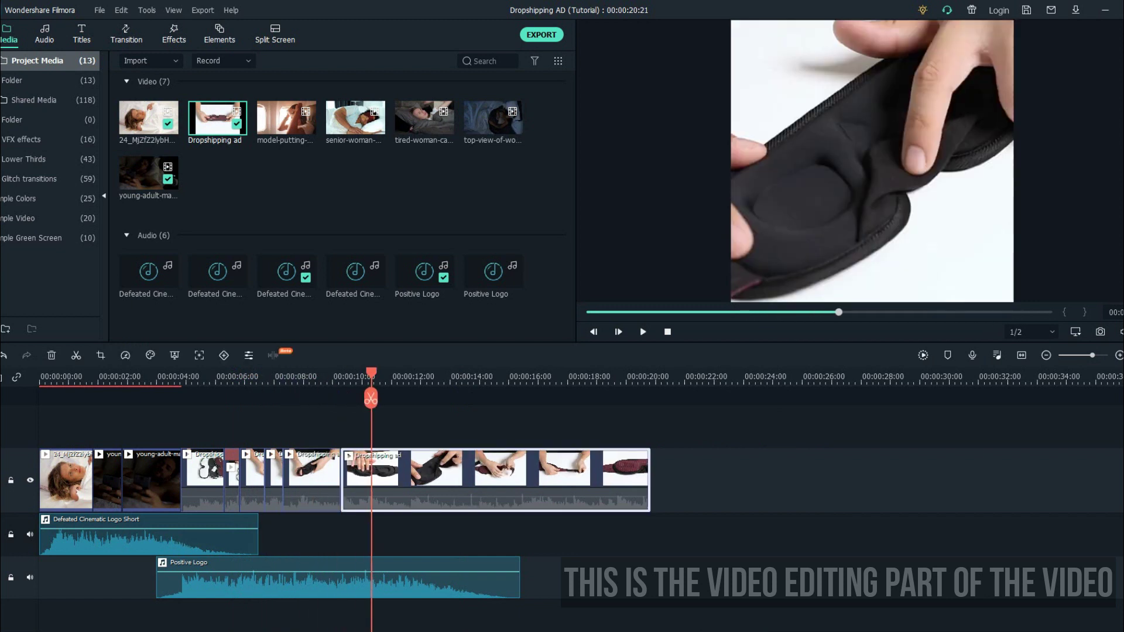
Step: Split the Dropshipping ad footage after about 8 seconds into shorter pieces and delete an unneeded piece
{"action": "key", "text": "ctrl+b"}
{"action": "left_click", "coordinate": [296, 376]}
{"action": "left_click_drag", "start_coordinate": [311, 373], "coordinate": [313, 373]}
{"action": "key", "text": "ctrl+b"}
{"action": "key", "text": "ctrl+z"}
{"action": "left_click", "coordinate": [322, 480]}
{"action": "key", "text": "ctrl+b"}
{"action": "key", "text": "Delete"}
Step: Delete the very short Dropshipping ad segment just before 8 seconds and play back the shortened product sequence
{"action": "left_click", "coordinate": [262, 376]}
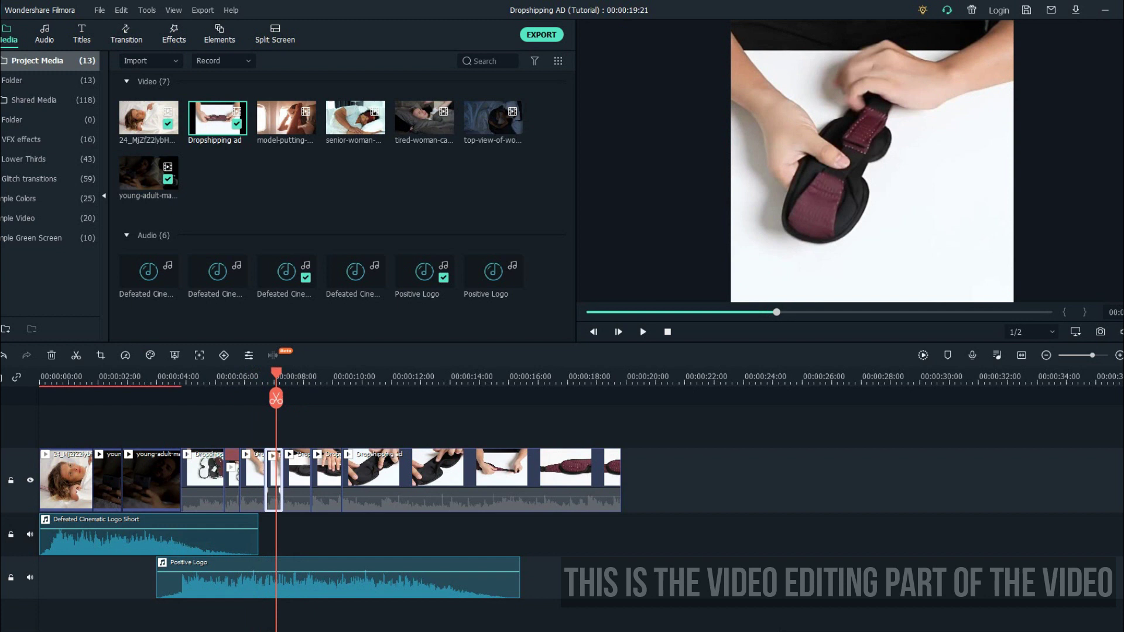
{"action": "key", "text": "Delete"}
{"action": "key", "text": "space"}
{"action": "left_click", "coordinate": [226, 376]}
{"action": "key", "text": "ctrl+equal"}
{"action": "key", "text": "space"}
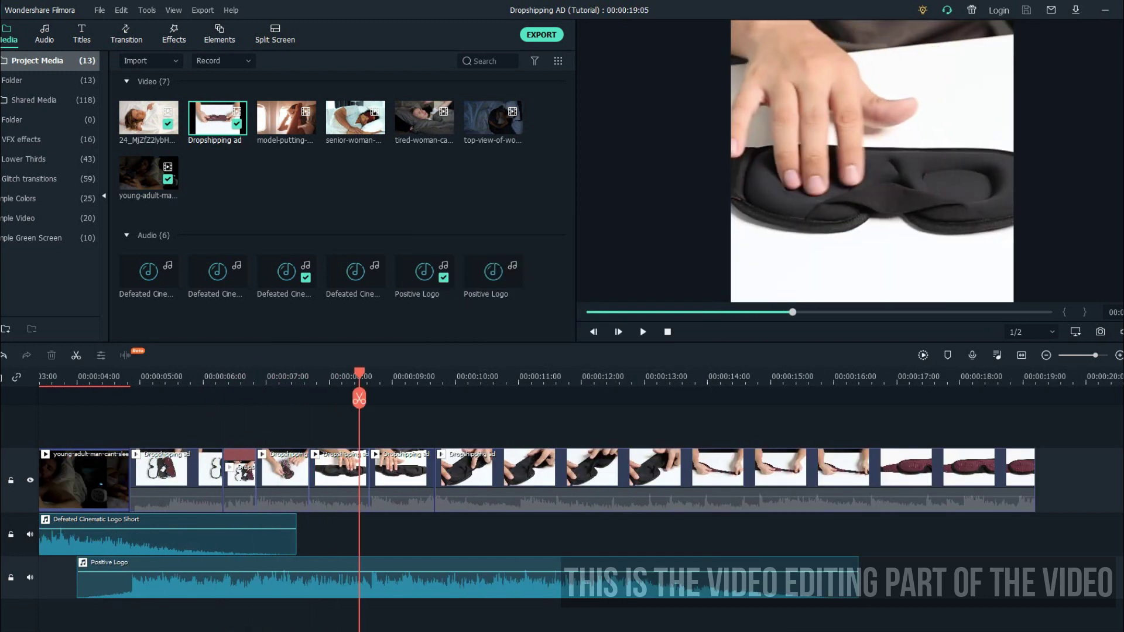
Step: Pull the short hand-on-mask segment ahead of the last clip off the main track, close the gap, and delete that segment
{"action": "left_click_drag", "start_coordinate": [404, 480], "coordinate": [539, 427]}
{"action": "left_click_drag", "start_coordinate": [468, 505], "coordinate": [404, 505]}
{"action": "key", "text": "space"}
{"action": "left_click", "coordinate": [539, 451]}
{"action": "key", "text": "Delete"}
{"action": "left_click", "coordinate": [340, 376]}
{"action": "key", "text": "space"}
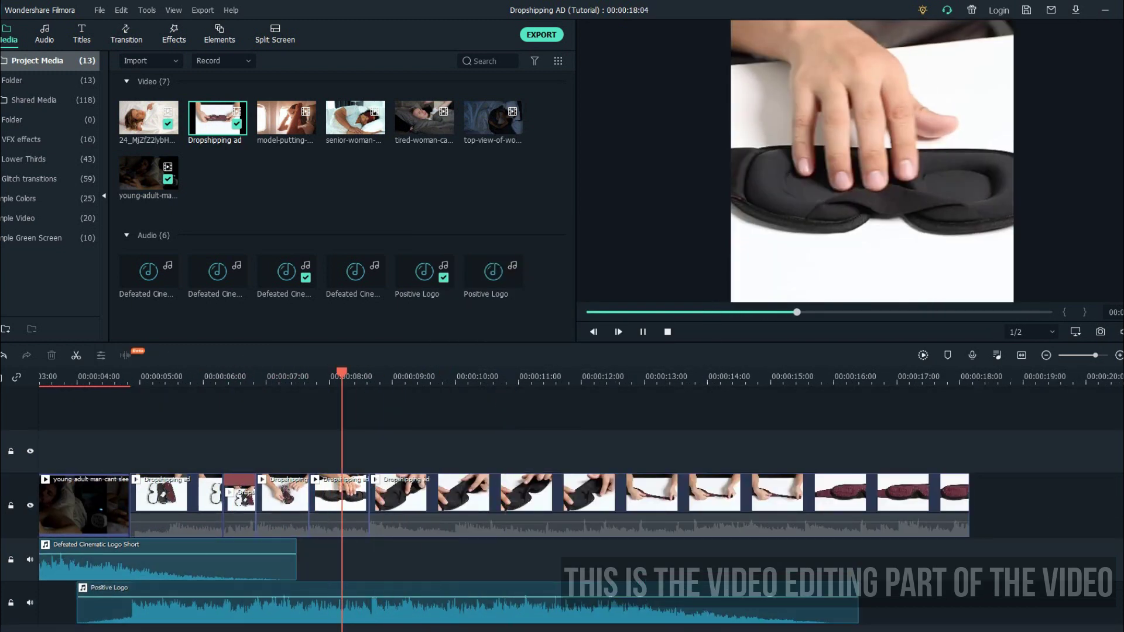
Step: Split the last Dropshipping ad clip, delete its remaining tail, and save the project
{"action": "left_click", "coordinate": [478, 505]}
{"action": "left_click", "coordinate": [462, 377]}
{"action": "key", "text": "ctrl+b"}
{"action": "key", "text": "Delete"}
{"action": "key", "text": "ctrl+minus"}
{"action": "key", "text": "ctrl+s"}
Step: Append the model-putting-on-sleeping-mask and top-view-of-woman clips after the product footage on the main video track
{"action": "left_click", "coordinate": [375, 124]}
{"action": "key", "text": "ctrl+z"}
{"action": "double_click", "coordinate": [493, 118]}
{"action": "double_click", "coordinate": [286, 118]}
{"action": "left_click", "coordinate": [306, 123]}
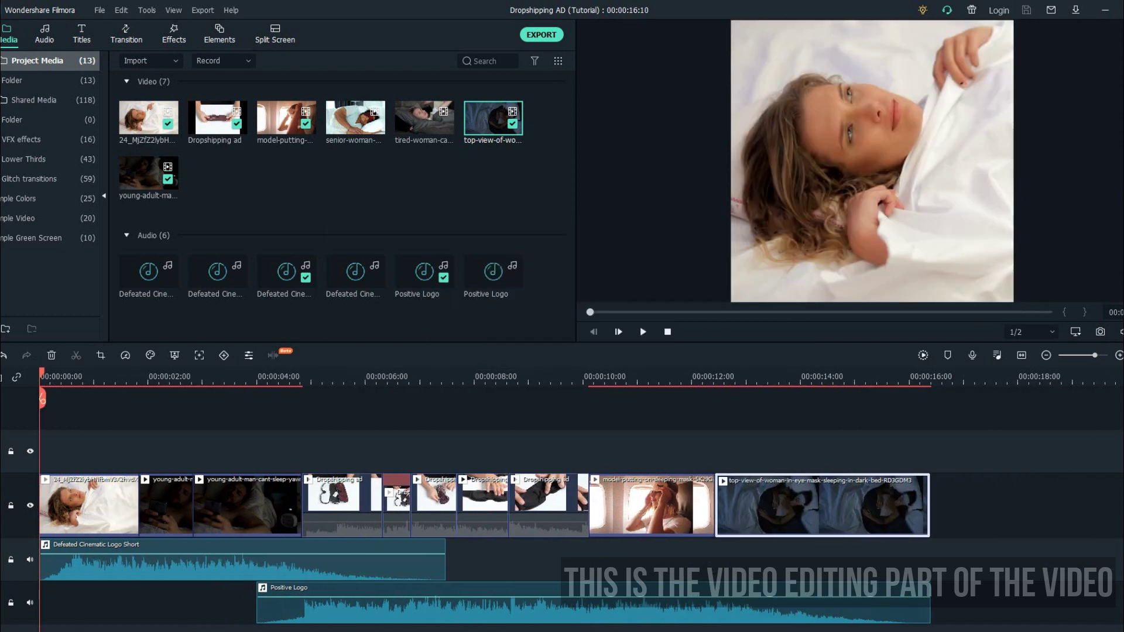
Step: Try the maximum tone brightness on the short young-adult-man clip, the second on the video track
{"action": "key", "text": "space"}
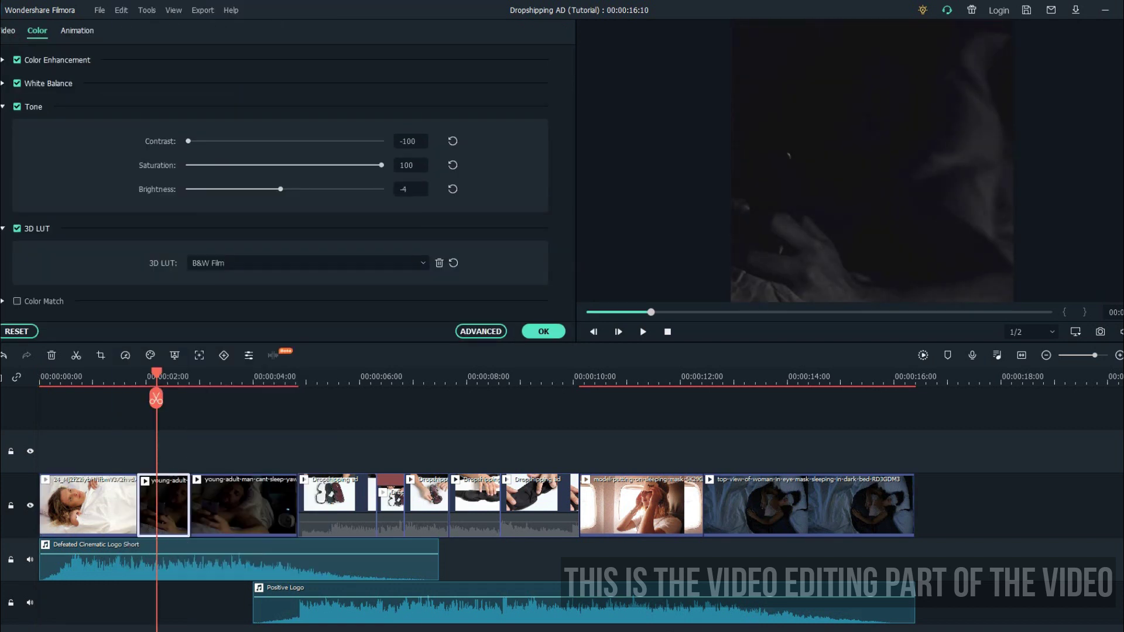
{"action": "left_click_drag", "start_coordinate": [280, 189], "coordinate": [382, 189]}
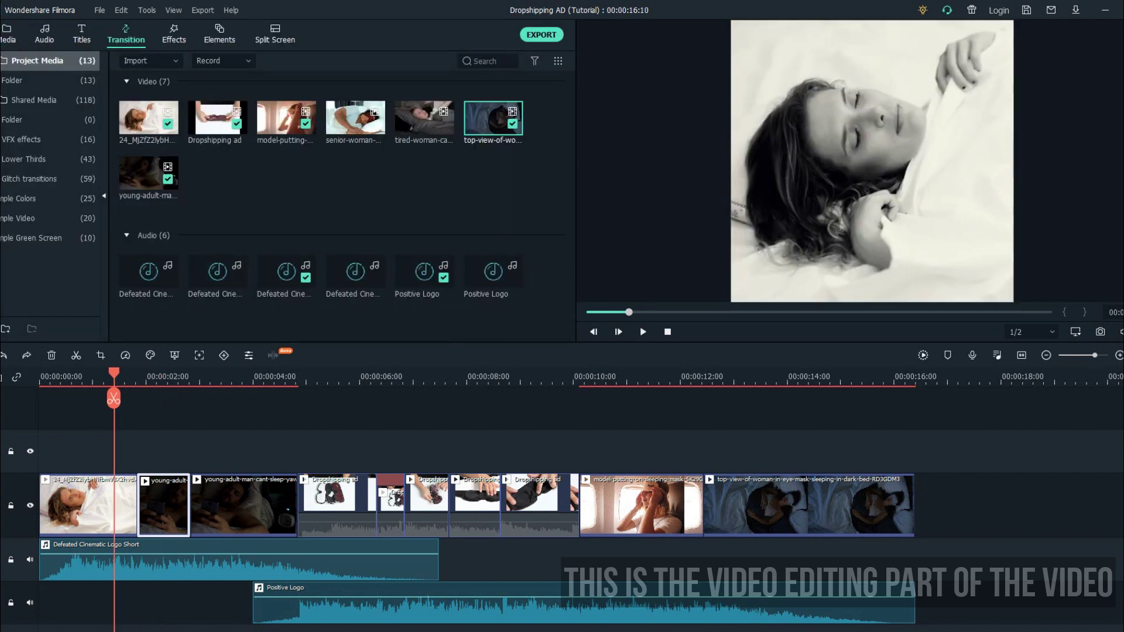
Step: Add the B&W Noise effect above the first three clips, ending it where the product footage starts, and preview it
{"action": "left_click", "coordinate": [174, 34]}
{"action": "left_click", "coordinate": [37, 86]}
{"action": "left_click_drag", "start_coordinate": [355, 209], "coordinate": [140, 452]}
{"action": "left_click_drag", "start_coordinate": [114, 373], "coordinate": [253, 374]}
{"action": "left_click_drag", "start_coordinate": [234, 452], "coordinate": [136, 451]}
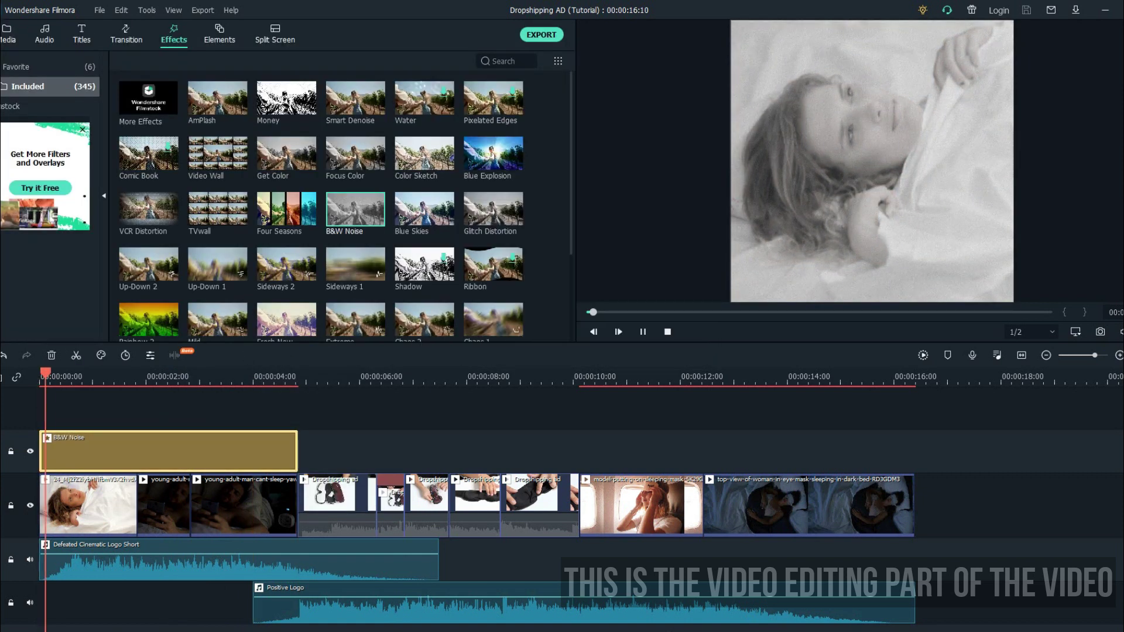
{"action": "key", "text": "space"}
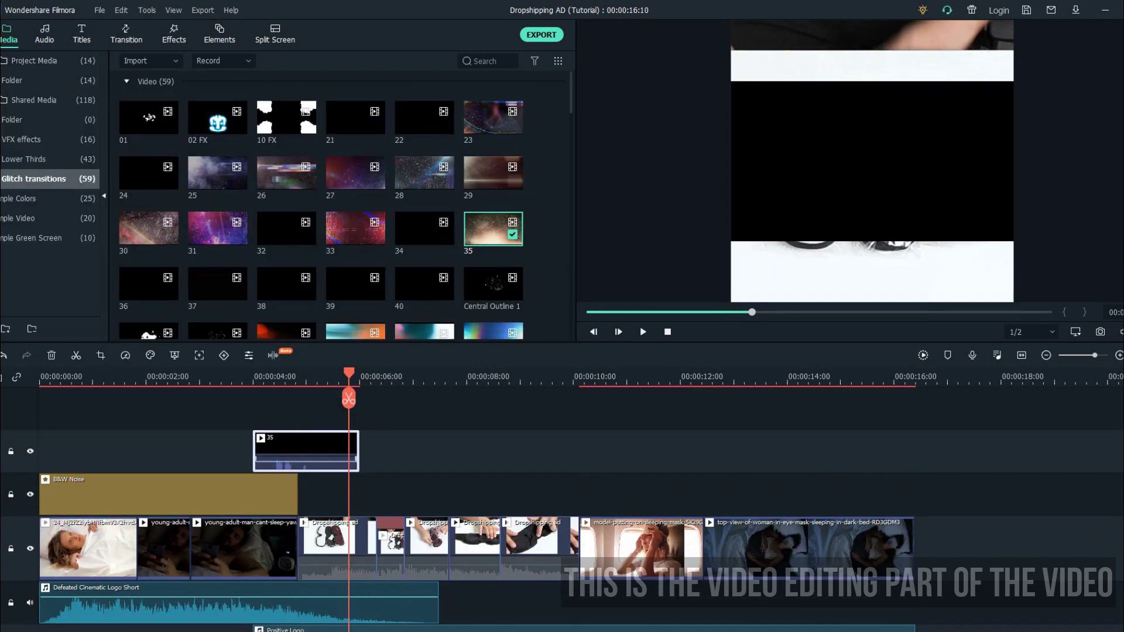
Step: Try trimming glitch transition clip 35 and placing it over the cut from the sleepless man to the product footage
{"action": "left_click", "coordinate": [329, 197]}
{"action": "left_click", "coordinate": [253, 377]}
{"action": "scroll", "coordinate": [253, 451], "scroll_direction": "up", "scroll_amount": 3}
{"action": "left_click", "coordinate": [324, 377]}
{"action": "key", "text": "Right"}
{"action": "key", "text": "Right"}
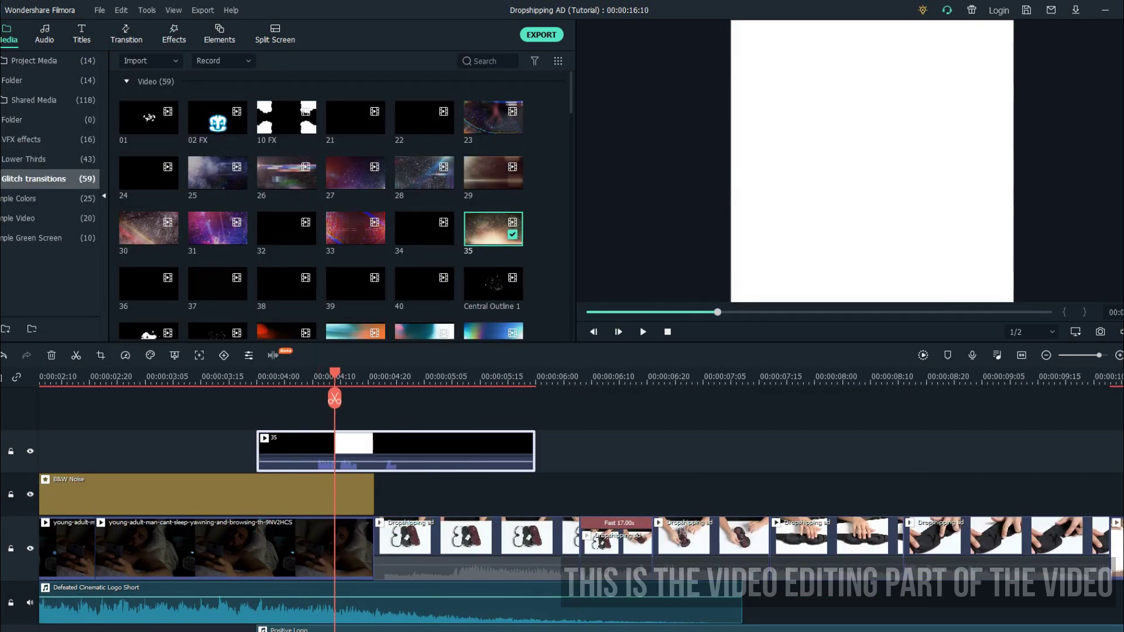
{"action": "key", "text": "m"}
{"action": "left_click_drag", "start_coordinate": [335, 452], "coordinate": [379, 451]}
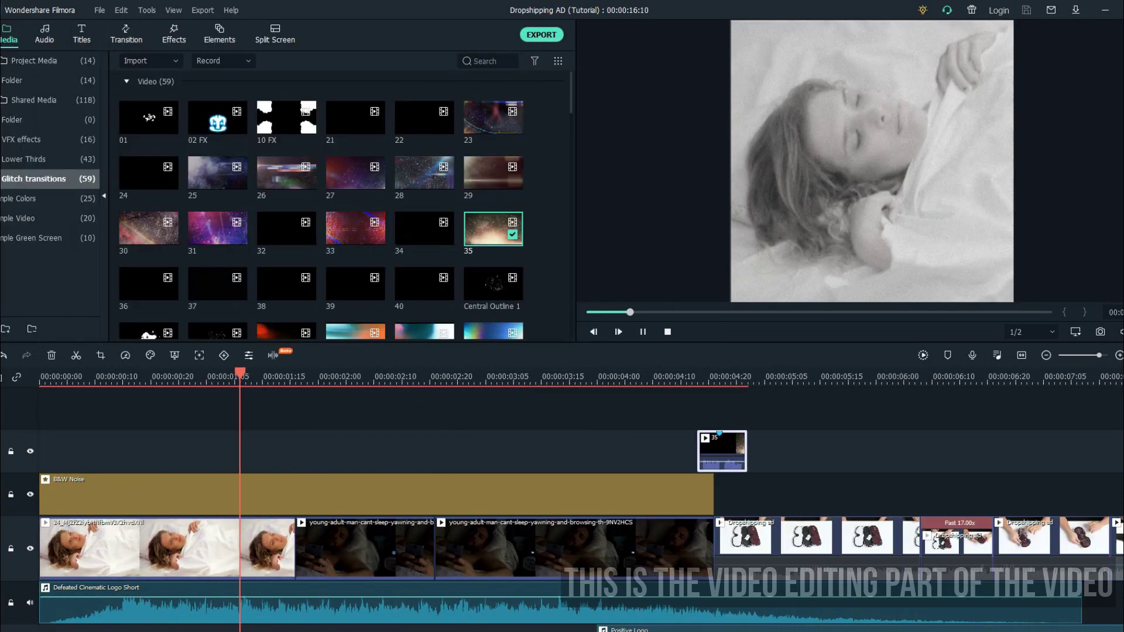
Step: Preview the cut into the product footage and remove glitch transition clip 35 from the timeline
{"action": "key", "text": "space"}
{"action": "left_click", "coordinate": [676, 376]}
{"action": "key", "text": "space"}
{"action": "key", "text": "Delete"}
{"action": "scroll", "coordinate": [562, 451], "scroll_direction": "down", "scroll_amount": 4}
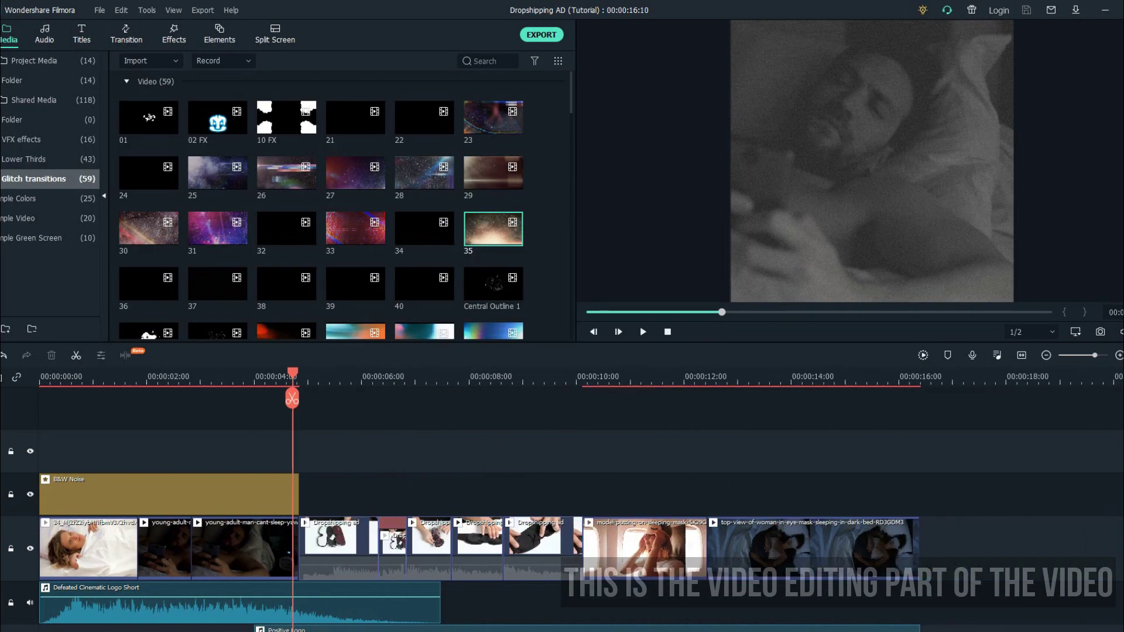
Step: Place Title 38 at the start of the timeline above the B&W Noise effect
{"action": "scroll", "coordinate": [562, 451], "scroll_direction": "up", "scroll_amount": 1}
{"action": "scroll", "coordinate": [562, 452], "scroll_direction": "down", "scroll_amount": 1}
{"action": "scroll", "coordinate": [563, 452], "scroll_direction": "up", "scroll_amount": 1}
{"action": "left_click", "coordinate": [82, 34]}
{"action": "left_click_drag", "start_coordinate": [148, 99], "coordinate": [44, 452]}
Step: Set the title's font to Beach Vibe and its text to "are you having"
{"action": "double_click", "coordinate": [59, 451]}
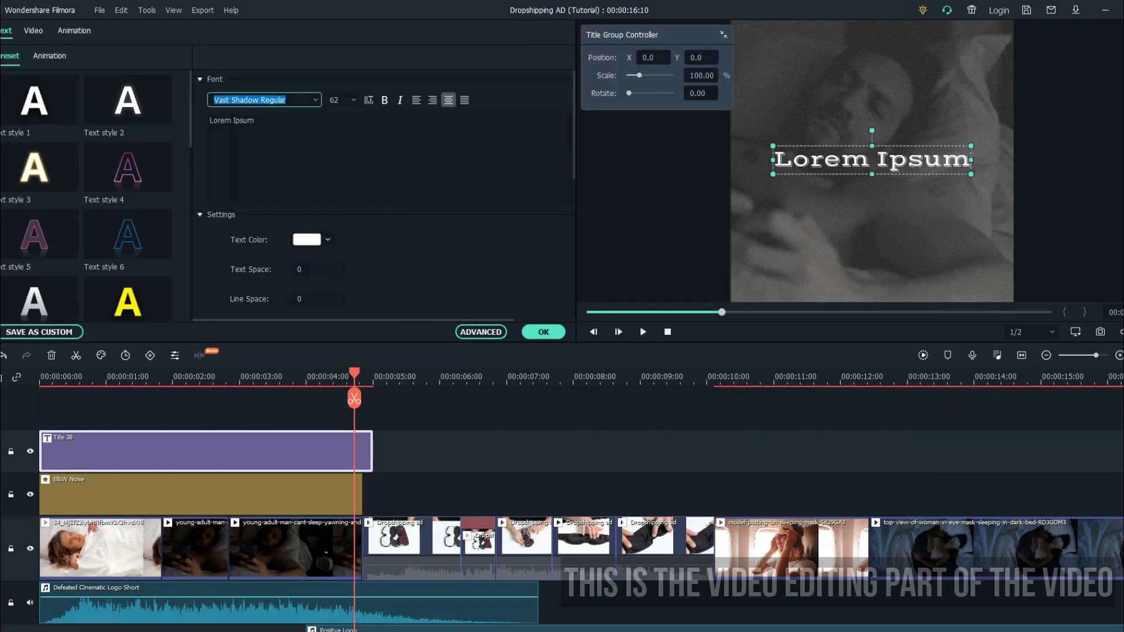
{"action": "key", "text": "Up"}
{"action": "key", "text": "Down"}
{"action": "key", "text": "Down"}
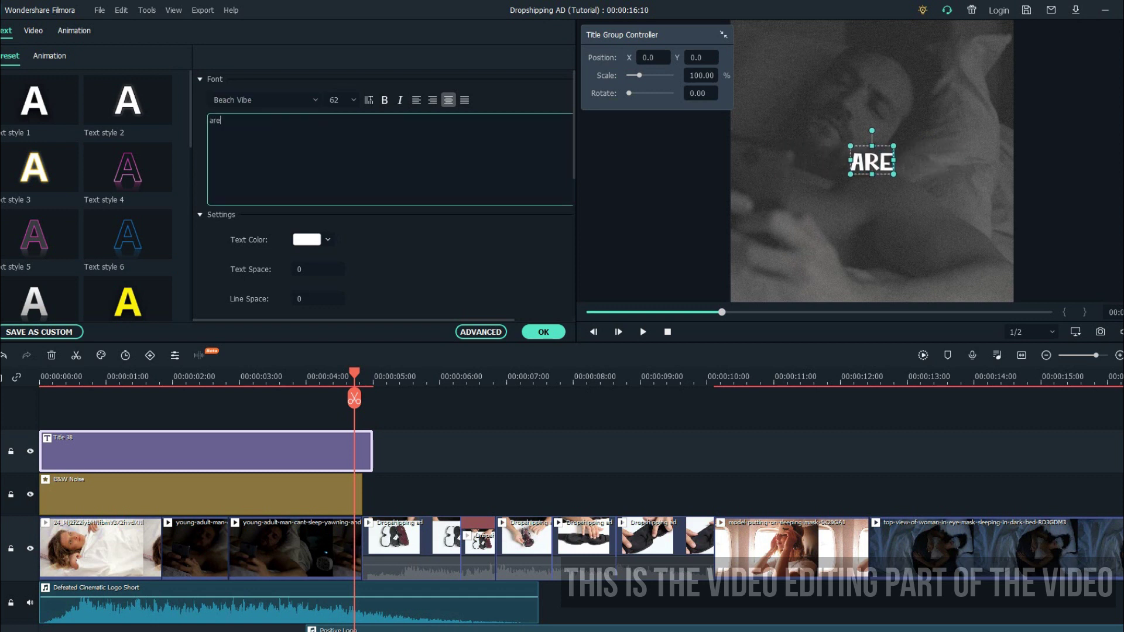
{"action": "key", "text": "ctrl+a"}
{"action": "key", "text": "Right"}
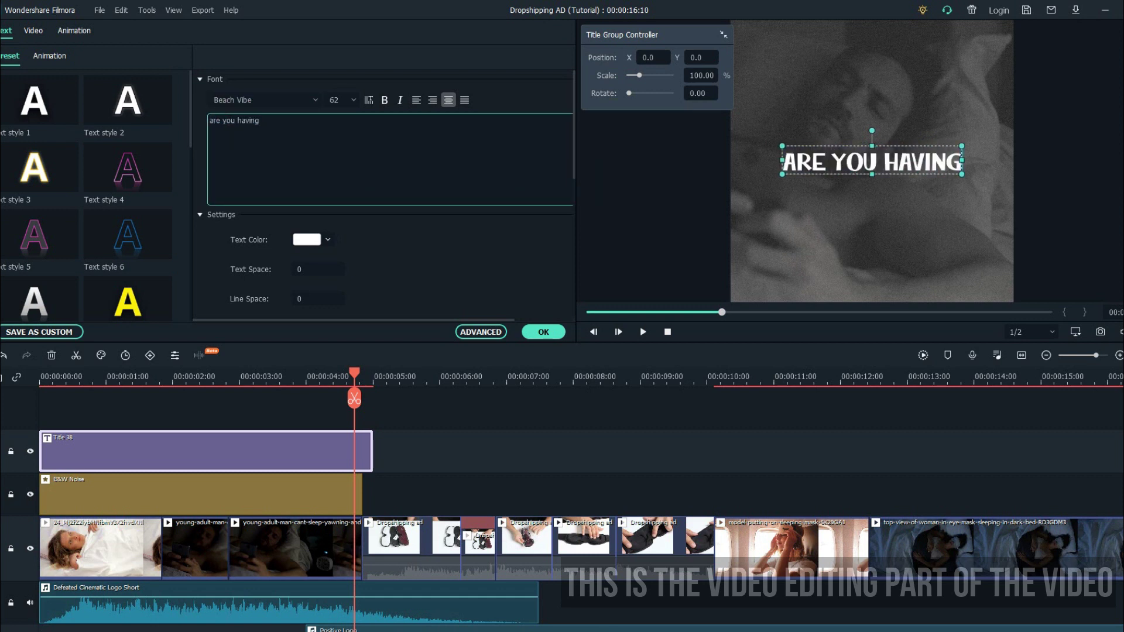
Step: In the advanced text editor, lower the "are you having" line and add a shape text box reading "trouble falling asleep?" beneath it
{"action": "left_click", "coordinate": [482, 332]}
{"action": "left_click_drag", "start_coordinate": [682, 285], "coordinate": [682, 355]}
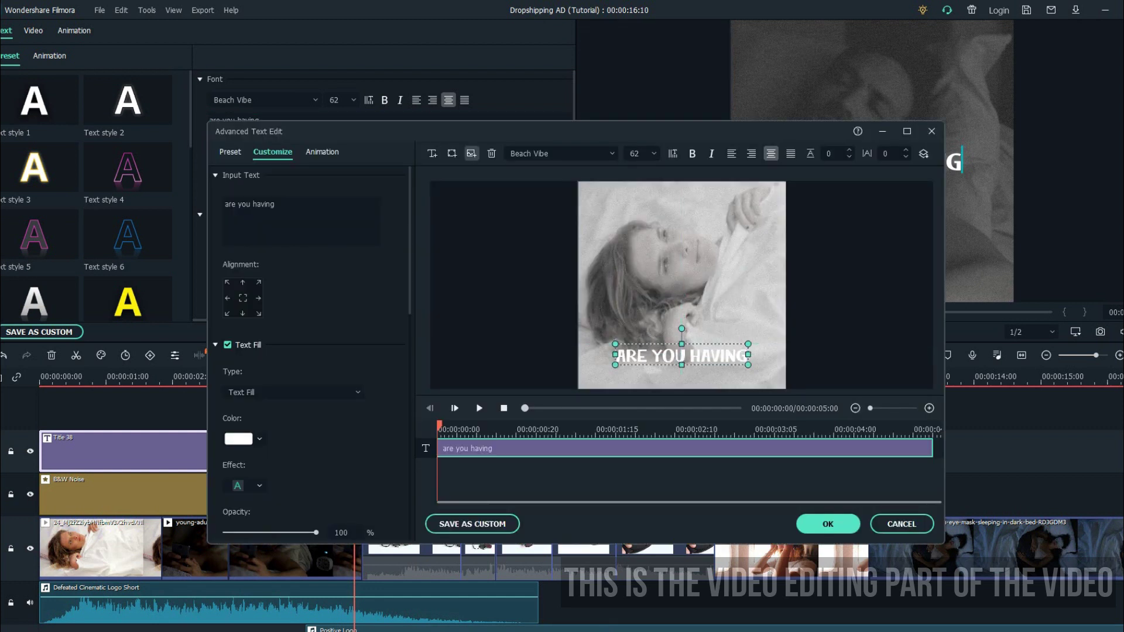
{"action": "left_click", "coordinate": [452, 153]}
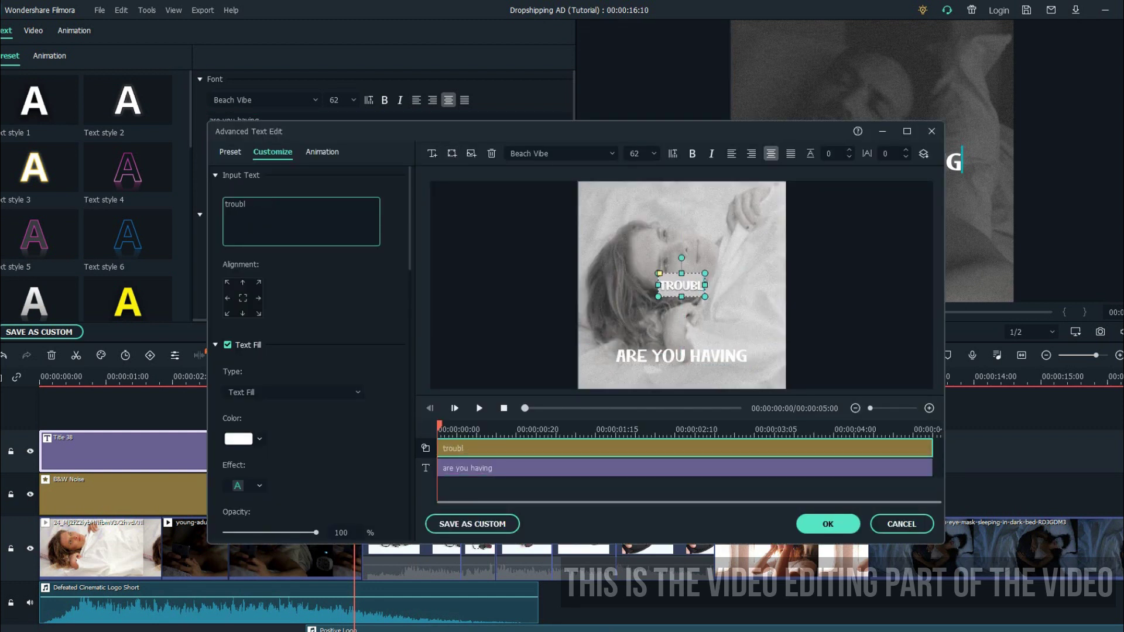
{"action": "left_click_drag", "start_coordinate": [705, 285], "coordinate": [767, 286]}
{"action": "left_click_drag", "start_coordinate": [712, 285], "coordinate": [682, 367]}
{"action": "left_click_drag", "start_coordinate": [426, 448], "coordinate": [426, 475]}
{"action": "left_click_drag", "start_coordinate": [706, 308], "coordinate": [685, 373]}
{"action": "scroll", "coordinate": [310, 352], "scroll_direction": "down", "scroll_amount": 7}
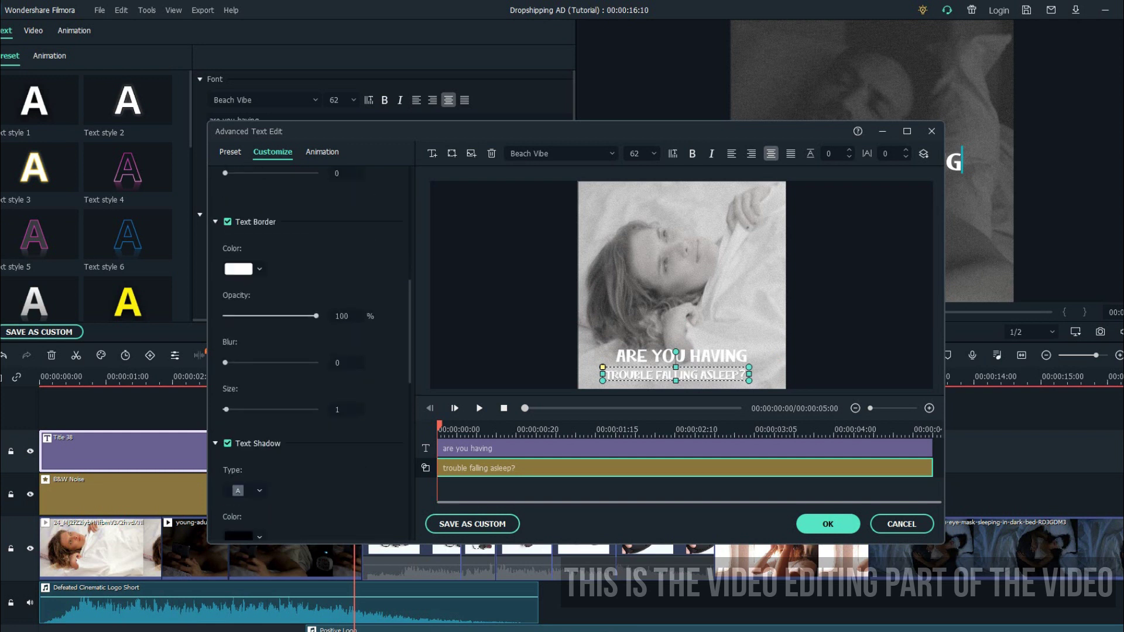
Step: Apply the advanced title edits and move both title lines slightly higher in the frame
{"action": "left_click", "coordinate": [828, 524]}
{"action": "left_click", "coordinate": [872, 199]}
{"action": "left_click", "coordinate": [873, 258]}
{"action": "left_click_drag", "start_coordinate": [872, 258], "coordinate": [873, 228]}
{"action": "left_click_drag", "start_coordinate": [872, 280], "coordinate": [872, 253]}
{"action": "left_click", "coordinate": [1066, 252]}
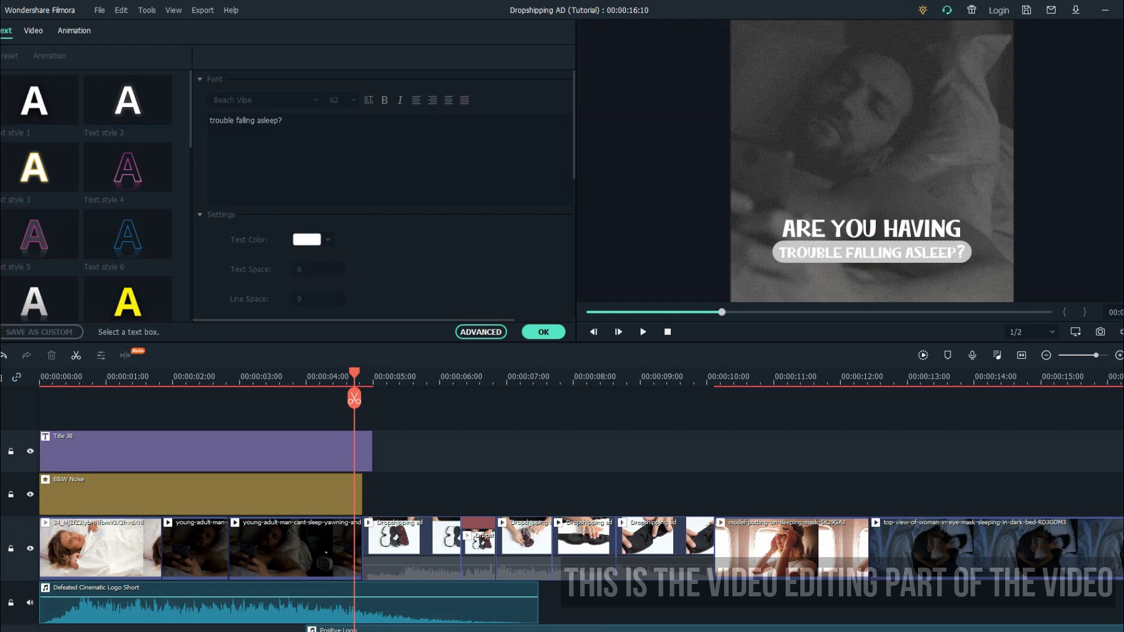
Step: Change the font of both title lines to Bebas Neue
{"action": "left_click", "coordinate": [871, 228]}
{"action": "left_click", "coordinate": [316, 101]}
{"action": "left_click", "coordinate": [252, 126]}
{"action": "left_click", "coordinate": [316, 100]}
{"action": "left_click", "coordinate": [252, 126]}
{"action": "left_click", "coordinate": [961, 164]}
{"action": "left_click", "coordinate": [872, 253]}
{"action": "left_click", "coordinate": [316, 100]}
{"action": "left_click", "coordinate": [252, 126]}
Step: Set the "are you having" line to font size 72 and reposition it just above the shape text box
{"action": "left_click", "coordinate": [872, 226]}
{"action": "left_click_drag", "start_coordinate": [850, 252], "coordinate": [872, 241]}
{"action": "left_click", "coordinate": [354, 100]}
{"action": "left_click", "coordinate": [337, 193]}
{"action": "left_click", "coordinate": [960, 164]}
{"action": "left_click", "coordinate": [872, 226]}
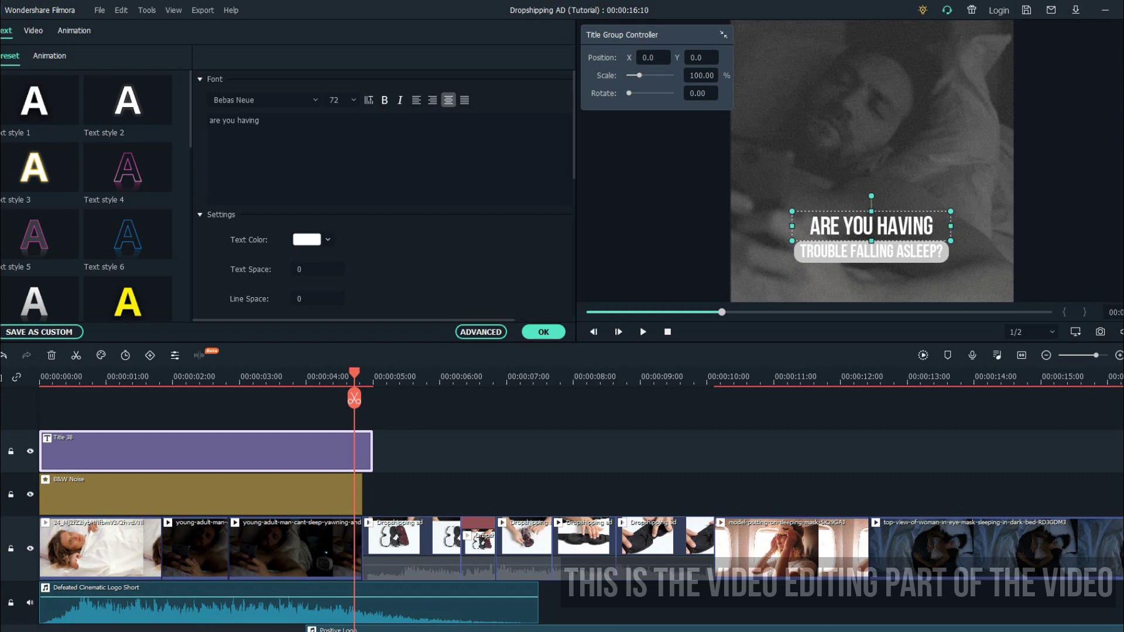
Step: Save the project, play the title from the beginning, and trim it to end together with the B&W Noise effect
{"action": "left_click", "coordinate": [527, 451]}
{"action": "key", "text": "ctrl+s"}
{"action": "key", "text": "Home"}
{"action": "key", "text": "space"}
{"action": "key", "text": "space"}
{"action": "left_click_drag", "start_coordinate": [372, 451], "coordinate": [362, 451]}
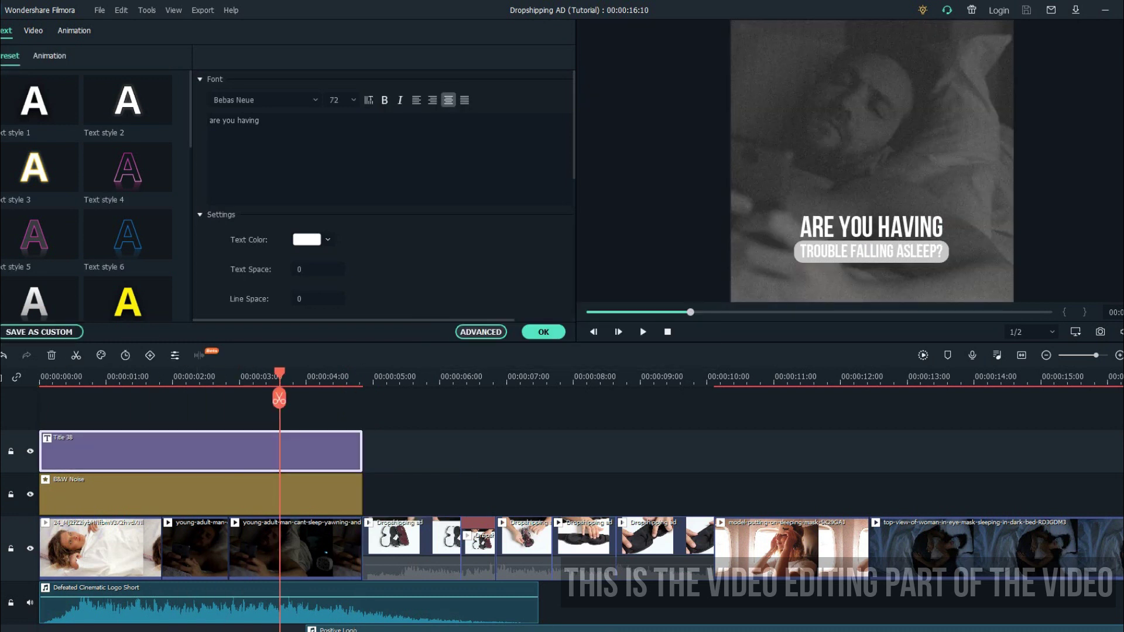
Step: Apply entrance animations to both lines of the title and remove the exit animation phase from "trouble falling asleep?"
{"action": "left_click", "coordinate": [480, 332]}
{"action": "left_click", "coordinate": [323, 152]}
{"action": "left_click", "coordinate": [257, 265]}
{"action": "double_click", "coordinate": [353, 471]}
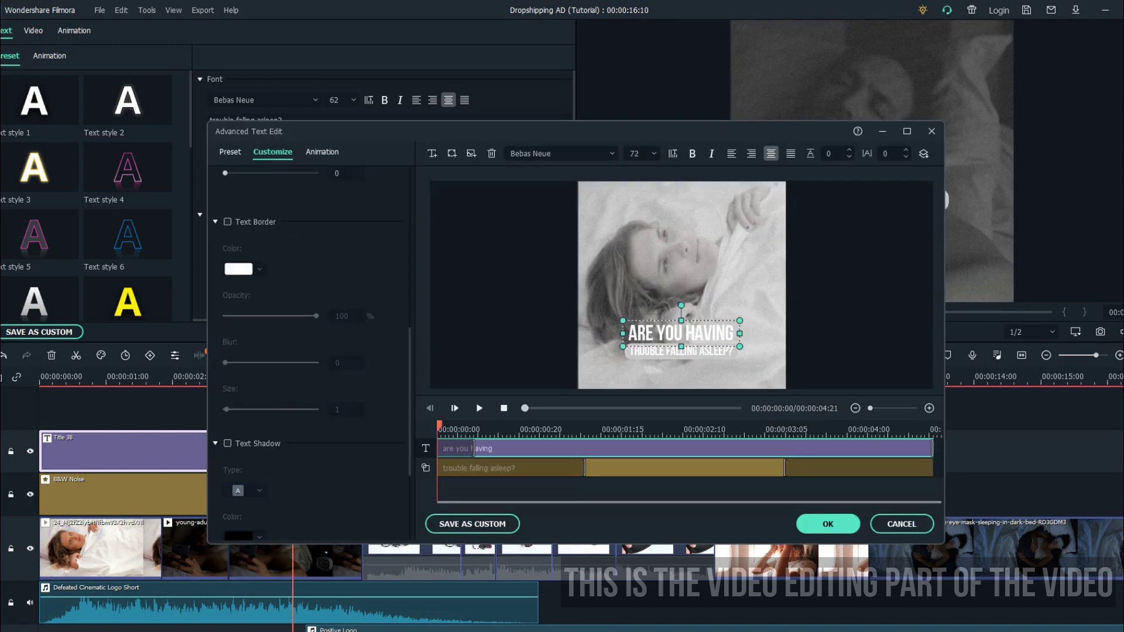
{"action": "left_click_drag", "start_coordinate": [784, 468], "coordinate": [933, 468]}
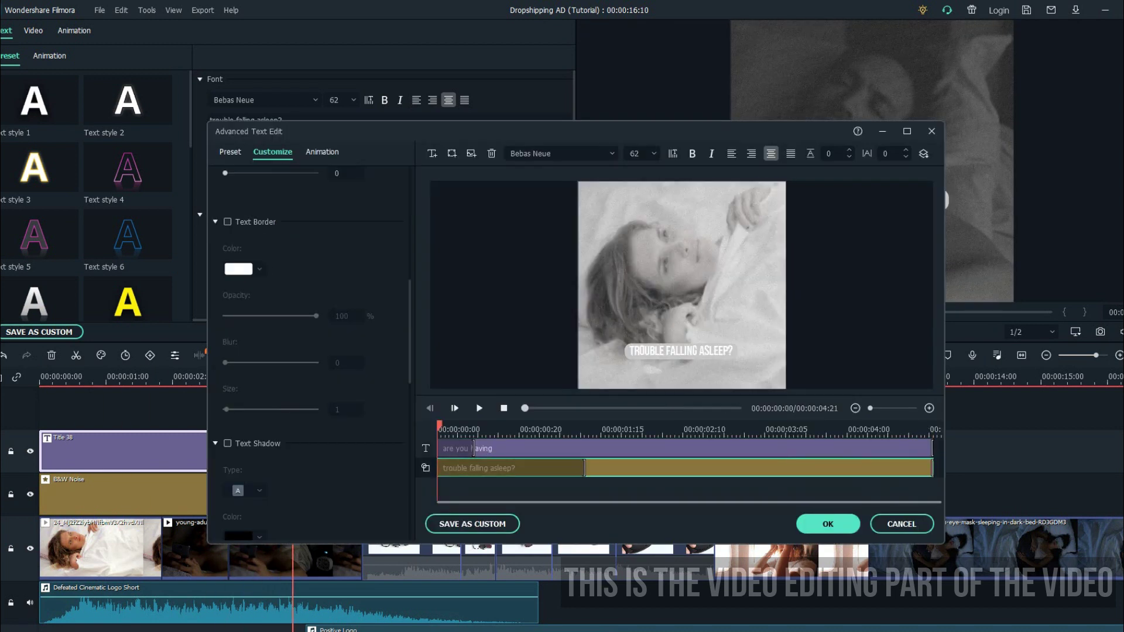
{"action": "left_click", "coordinate": [543, 429]}
{"action": "left_click", "coordinate": [323, 152]}
{"action": "left_click", "coordinate": [353, 198]}
{"action": "left_click", "coordinate": [259, 265]}
{"action": "left_click", "coordinate": [353, 334]}
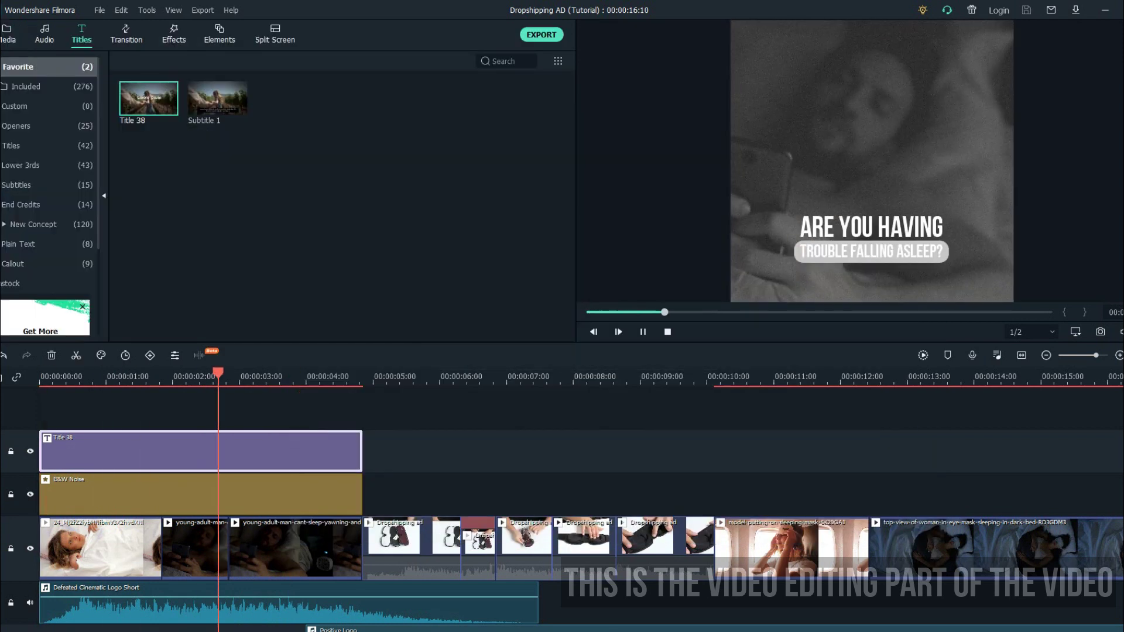
Step: Duplicate the animated title and place the copy above the product footage, directly after the B&W Noise effect
{"action": "key", "text": "space"}
{"action": "key", "text": "ctrl+c"}
{"action": "key", "text": "ctrl+v"}
{"action": "left_click_drag", "start_coordinate": [516, 451], "coordinate": [465, 495]}
Step: Change the copied title's two lines to "introducing our" and "top designed sleep masks"
{"action": "double_click", "coordinate": [465, 495]}
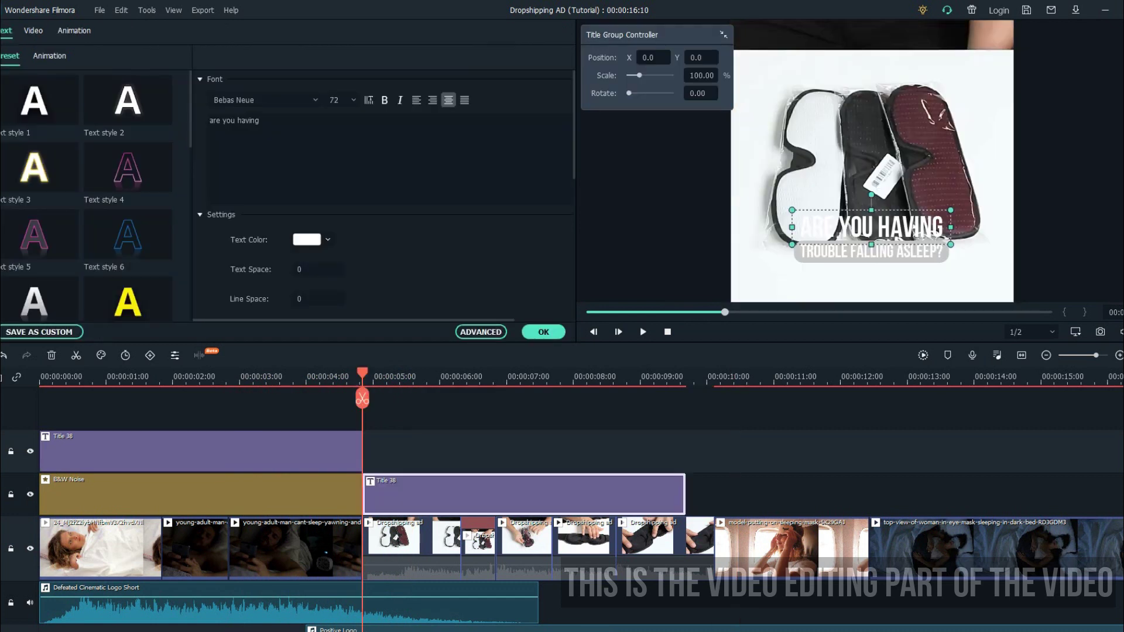
{"action": "left_click", "coordinate": [481, 332]}
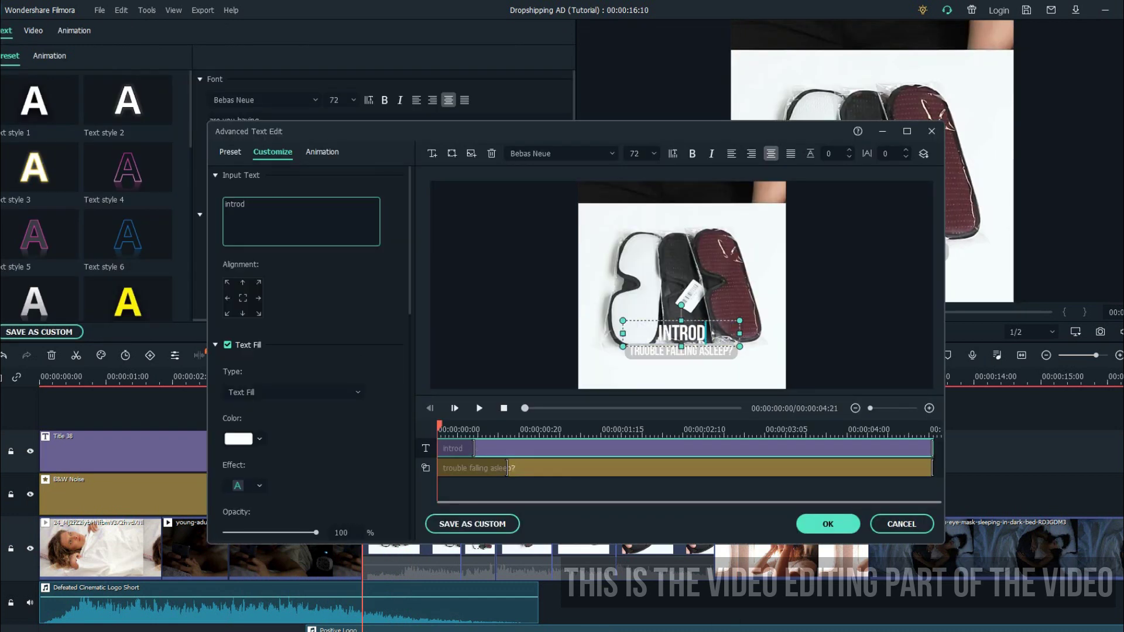
{"action": "left_click", "coordinate": [507, 468]}
{"action": "type", "text": "top designed sleep masks"}
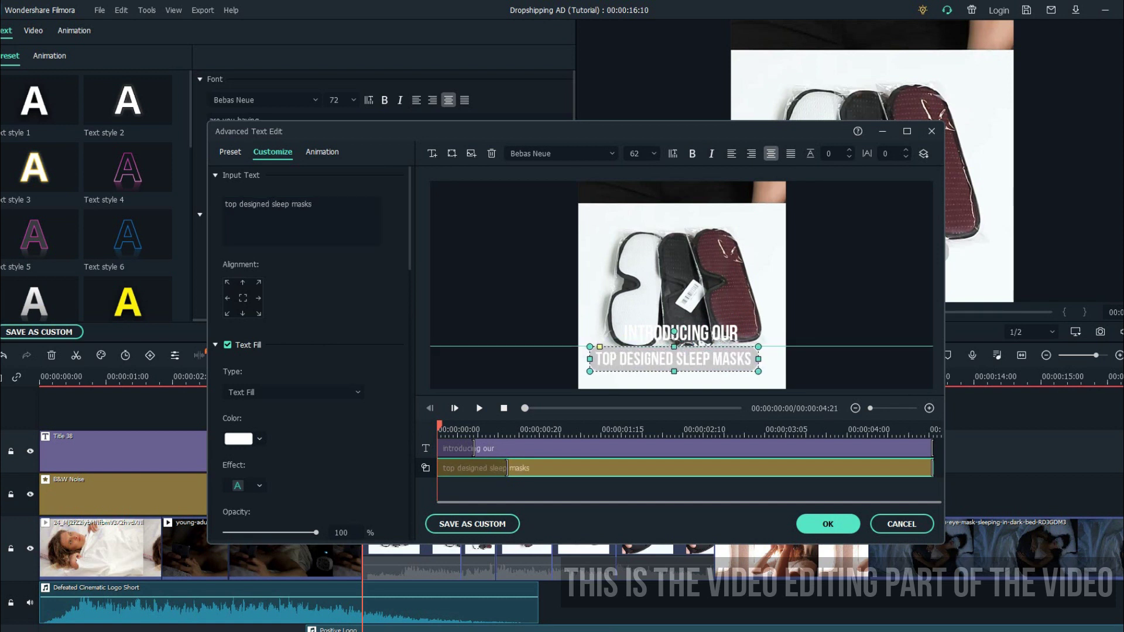
Step: Shrink both lines of the copied title and move them lower, centred beneath the sleep masks
{"action": "left_click", "coordinate": [474, 448]}
{"action": "left_click", "coordinate": [682, 369]}
{"action": "left_click_drag", "start_coordinate": [765, 356], "coordinate": [682, 369]}
{"action": "left_click_drag", "start_coordinate": [682, 344], "coordinate": [682, 353]}
Step: Enable a green text border of size 8 on the "introducing our" line
{"action": "scroll", "coordinate": [311, 352], "scroll_direction": "down", "scroll_amount": 5}
{"action": "left_click", "coordinate": [227, 292]}
{"action": "left_click", "coordinate": [260, 340]}
{"action": "left_click", "coordinate": [284, 365]}
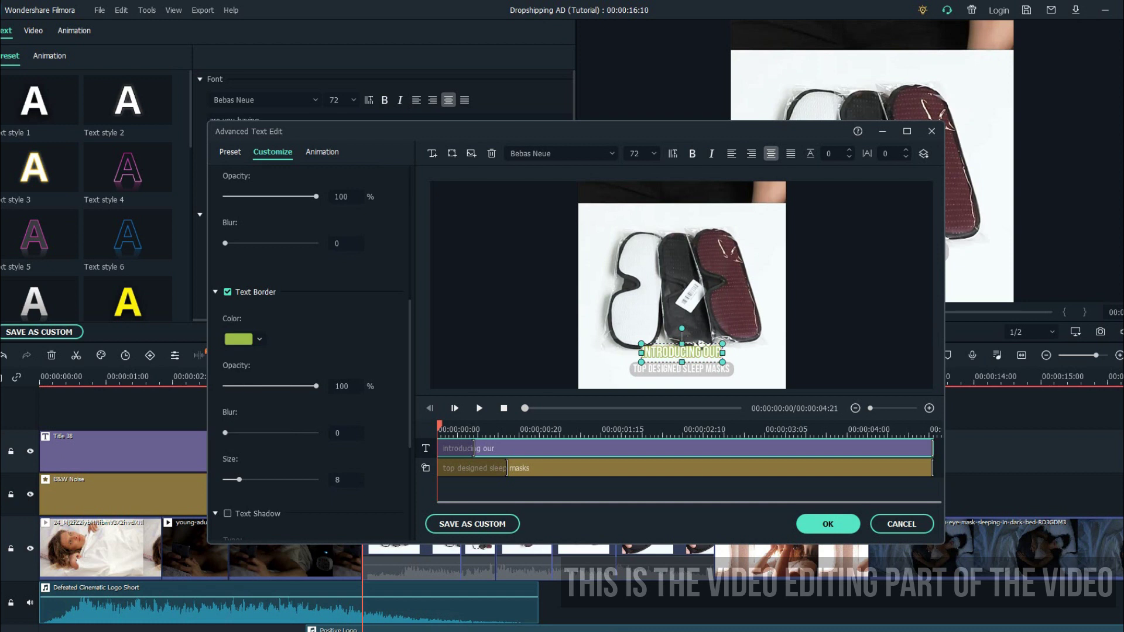
Step: Fill the background shape behind the "top designed sleep masks" line with green
{"action": "left_click", "coordinate": [682, 369]}
{"action": "scroll", "coordinate": [310, 351], "scroll_direction": "down", "scroll_amount": 10}
{"action": "left_click", "coordinate": [259, 370]}
{"action": "left_click", "coordinate": [284, 396]}
{"action": "left_click", "coordinate": [683, 489]}
{"action": "left_click", "coordinate": [681, 370]}
{"action": "left_click_drag", "start_coordinate": [682, 353], "coordinate": [683, 355]}
{"action": "left_click", "coordinate": [761, 363]}
Step: Try another text fill colour on the "top designed sleep masks" line and return it to white
{"action": "left_click", "coordinate": [682, 370]}
{"action": "left_click", "coordinate": [259, 440]}
{"action": "left_click", "coordinate": [284, 465]}
{"action": "left_click", "coordinate": [762, 363]}
{"action": "left_click", "coordinate": [682, 369]}
{"action": "left_click", "coordinate": [259, 439]}
{"action": "left_click", "coordinate": [284, 492]}
{"action": "left_click", "coordinate": [259, 439]}
{"action": "left_click", "coordinate": [284, 492]}
{"action": "left_click", "coordinate": [762, 363]}
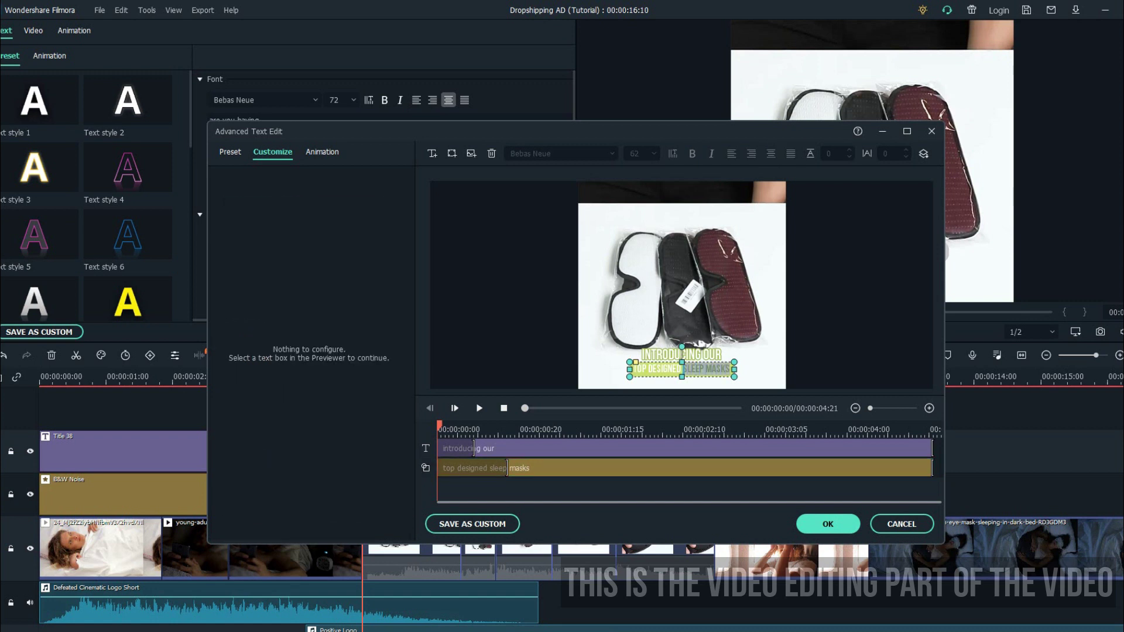
Step: Remove the text border from "introducing our", colour only the word "introducing" green, and apply the title edits
{"action": "left_click", "coordinate": [682, 355]}
{"action": "scroll", "coordinate": [310, 352], "scroll_direction": "down", "scroll_amount": 5}
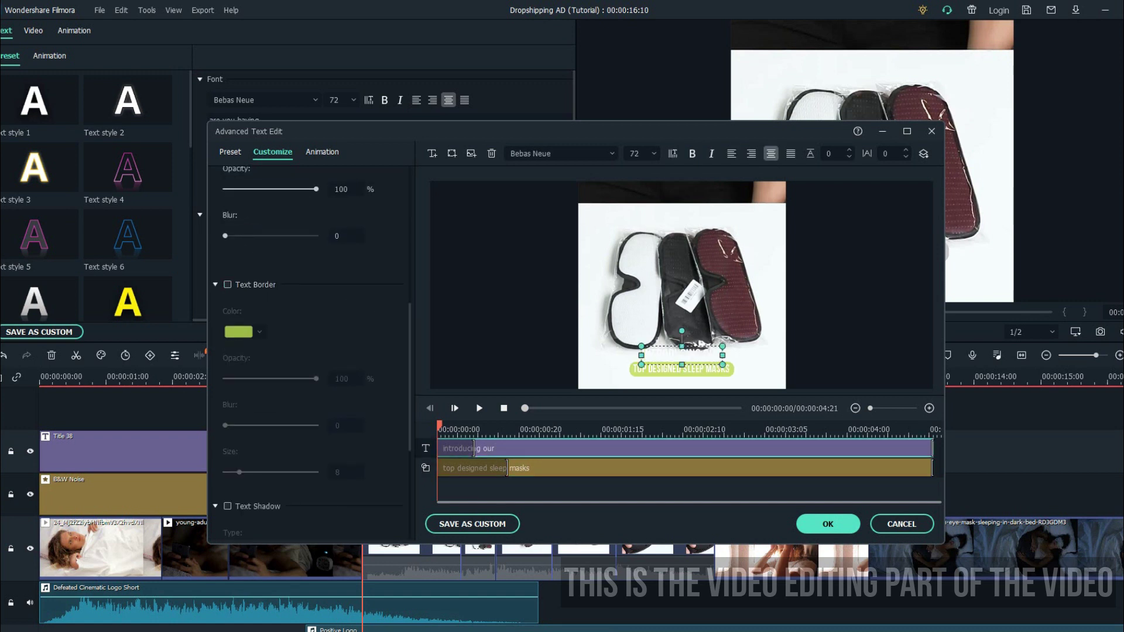
{"action": "scroll", "coordinate": [310, 352], "scroll_direction": "up", "scroll_amount": 5}
{"action": "double_click", "coordinate": [243, 203]}
{"action": "left_click", "coordinate": [259, 440]}
{"action": "left_click", "coordinate": [284, 465]}
{"action": "left_click", "coordinate": [761, 363]}
{"action": "left_click", "coordinate": [828, 524]}
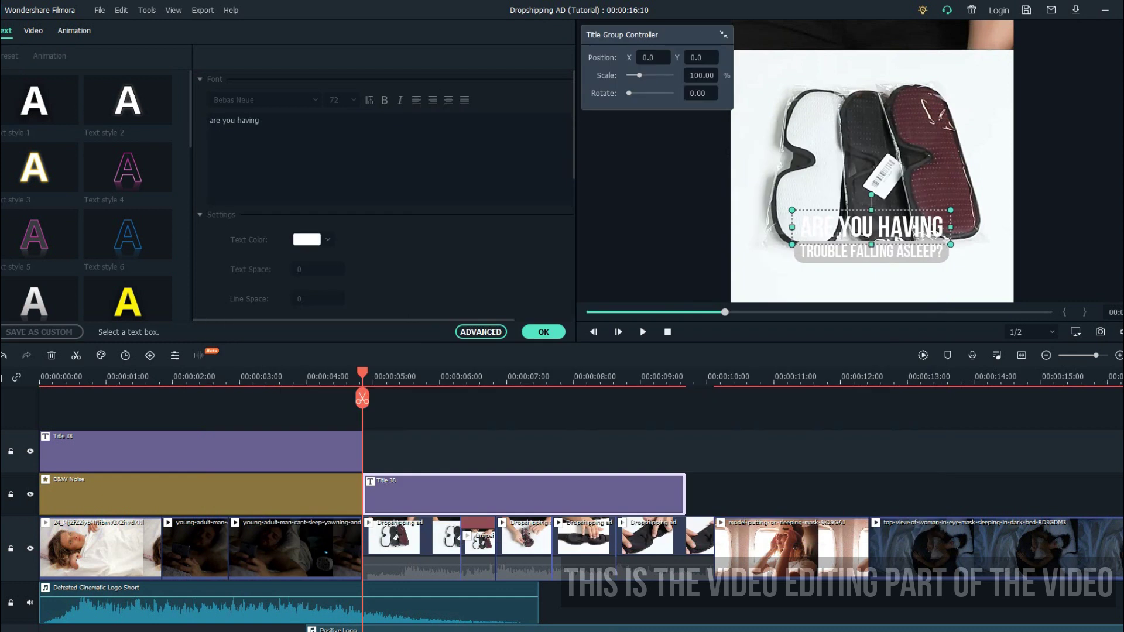
Step: Extend the copied title to the end of the product footage and set the product clips' opacity to 80%
{"action": "left_click_drag", "start_coordinate": [685, 496], "coordinate": [715, 496]}
{"action": "left_click", "coordinate": [413, 545]}
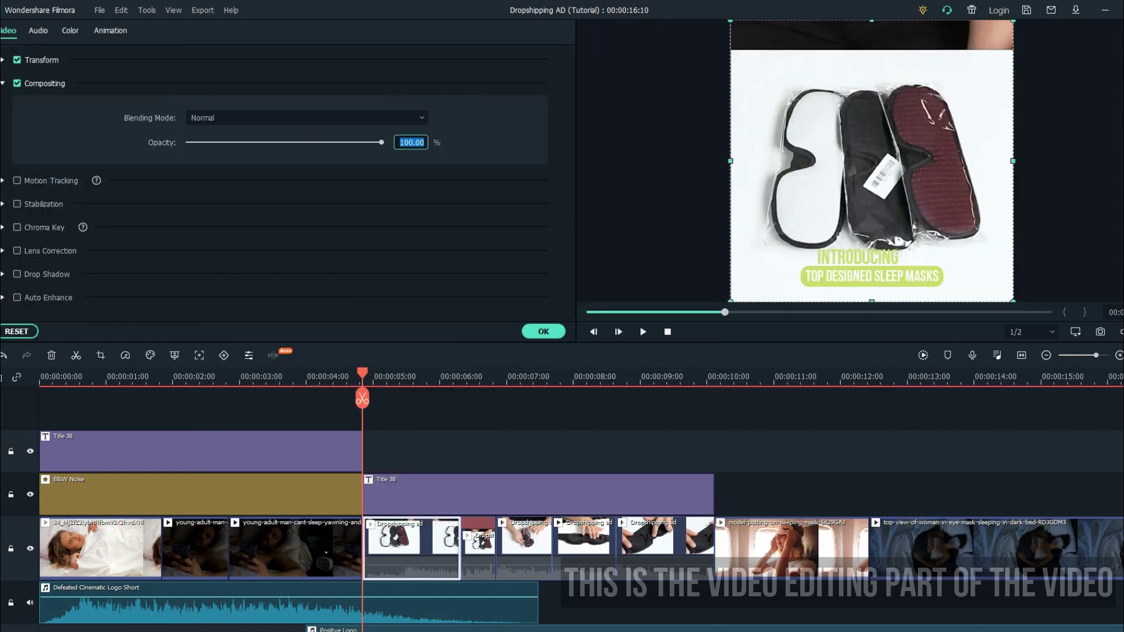
{"action": "type", "text": "80"}
{"action": "key", "text": "Return"}
{"action": "key", "text": "Return"}
{"action": "left_click", "coordinate": [479, 550]}
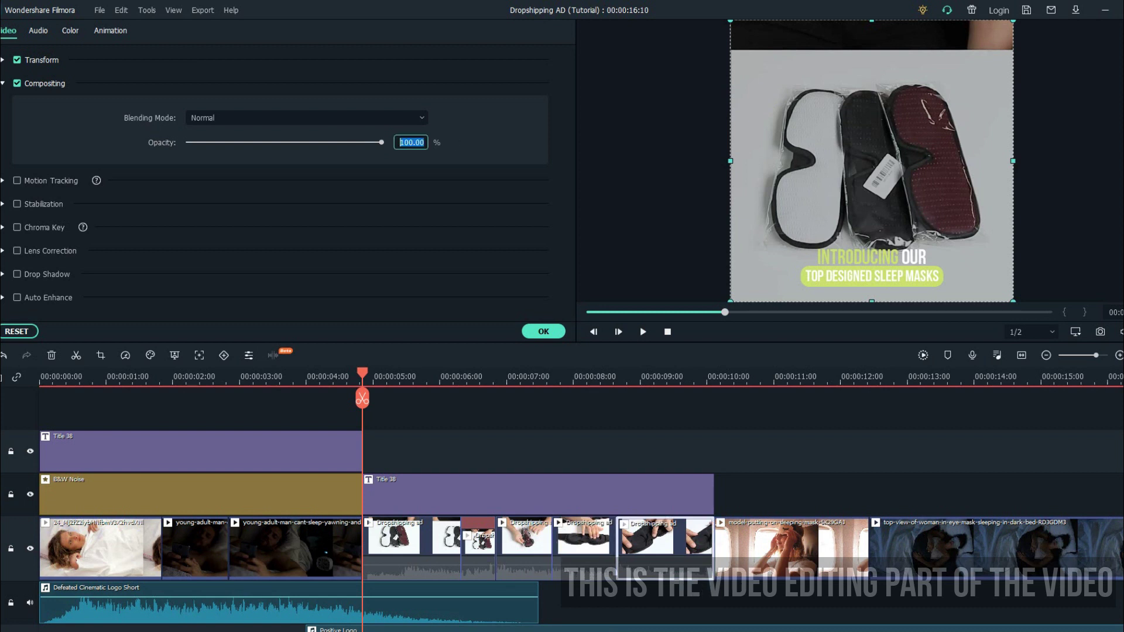
{"action": "key", "text": "ctrl+s"}
{"action": "key", "text": "space"}
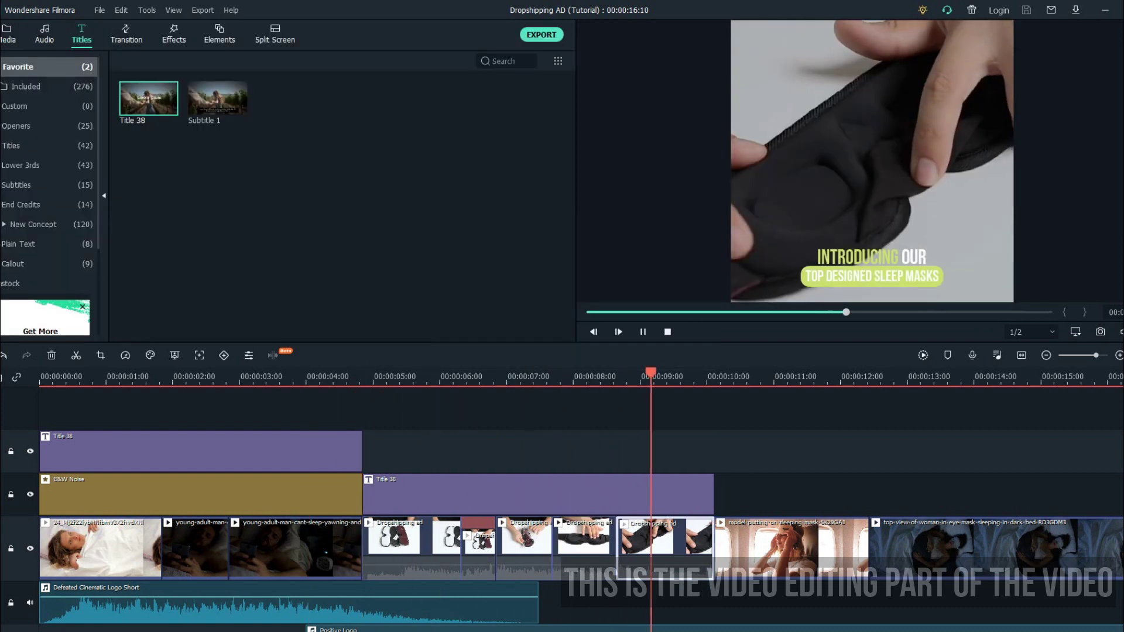
{"action": "key", "text": "space"}
Step: Duplicate the product title, place the copy directly after it, and trim it to the end of the airplane sleep mask clip
{"action": "scroll", "coordinate": [648, 494], "scroll_direction": "down", "scroll_amount": 1}
{"action": "left_click", "coordinate": [468, 494]}
{"action": "key", "text": "ctrl+c"}
{"action": "key", "text": "ctrl+v"}
{"action": "left_click_drag", "start_coordinate": [787, 495], "coordinate": [715, 495]}
{"action": "left_click_drag", "start_coordinate": [853, 497], "coordinate": [698, 498]}
Step: Change the new title's two lines to "start sleeping like" and "a baby today!"
{"action": "left_click", "coordinate": [641, 378]}
{"action": "double_click", "coordinate": [642, 495]}
{"action": "left_click", "coordinate": [351, 152]}
{"action": "key", "text": "ctrl+a"}
{"action": "type", "text": "sta"}
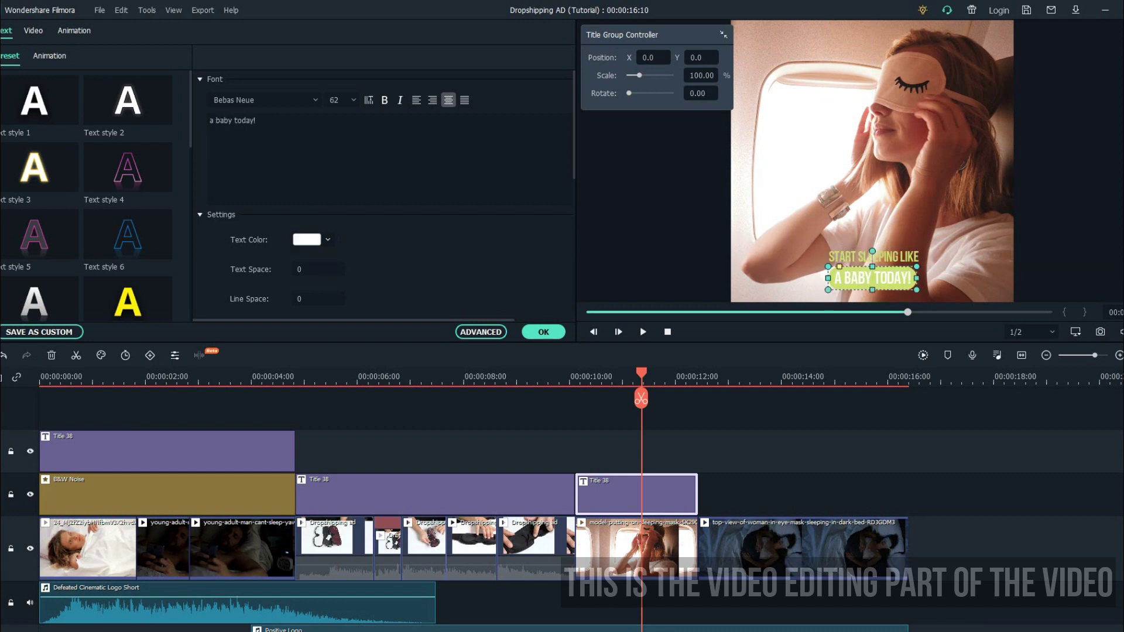
Step: Fill the background shape behind "a baby today!" with a peach skin tone sampled from the clip
{"action": "left_click", "coordinate": [310, 239]}
{"action": "left_click", "coordinate": [300, 274]}
{"action": "left_click", "coordinate": [404, 402]}
{"action": "left_click", "coordinate": [481, 332]}
{"action": "left_click", "coordinate": [562, 468]}
{"action": "scroll", "coordinate": [310, 352], "scroll_direction": "down", "scroll_amount": 10}
{"action": "left_click", "coordinate": [238, 374]}
{"action": "left_click", "coordinate": [170, 427]}
{"action": "left_click", "coordinate": [685, 258]}
{"action": "left_click", "coordinate": [338, 536]}
{"action": "left_click", "coordinate": [506, 328]}
{"action": "left_click", "coordinate": [505, 468]}
{"action": "left_click_drag", "start_coordinate": [683, 367], "coordinate": [683, 364]}
{"action": "left_click", "coordinate": [828, 524]}
Step: Try colouring the word "start" with the brown #a55a43 sampled from the clip, and undo the last change
{"action": "left_click", "coordinate": [819, 462]}
{"action": "left_click", "coordinate": [831, 248]}
{"action": "double_click", "coordinate": [217, 121]}
{"action": "left_click", "coordinate": [313, 240]}
{"action": "left_click", "coordinate": [326, 328]}
{"action": "left_click", "coordinate": [239, 291]}
{"action": "left_click", "coordinate": [905, 170]}
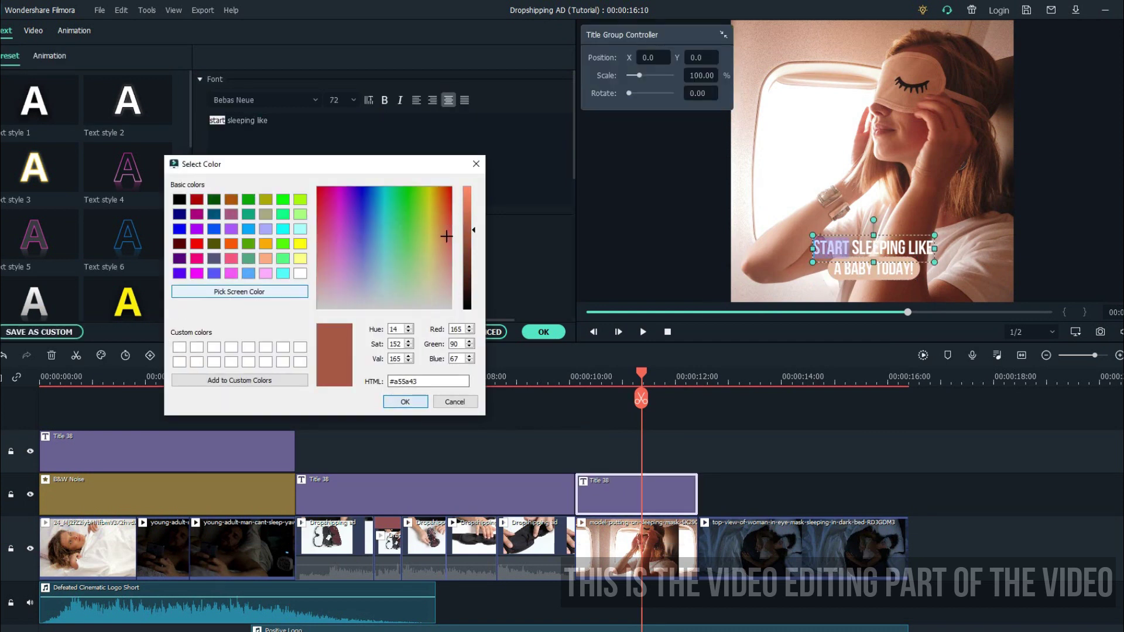
{"action": "left_click", "coordinate": [406, 402]}
{"action": "key", "text": "ctrl+z"}
Step: Apply the title edits, save the project, and play the ad from the beginning
{"action": "left_click", "coordinate": [544, 332]}
{"action": "key", "text": "ctrl+s"}
{"action": "left_click_drag", "start_coordinate": [642, 375], "coordinate": [40, 375]}
{"action": "key", "text": "space"}
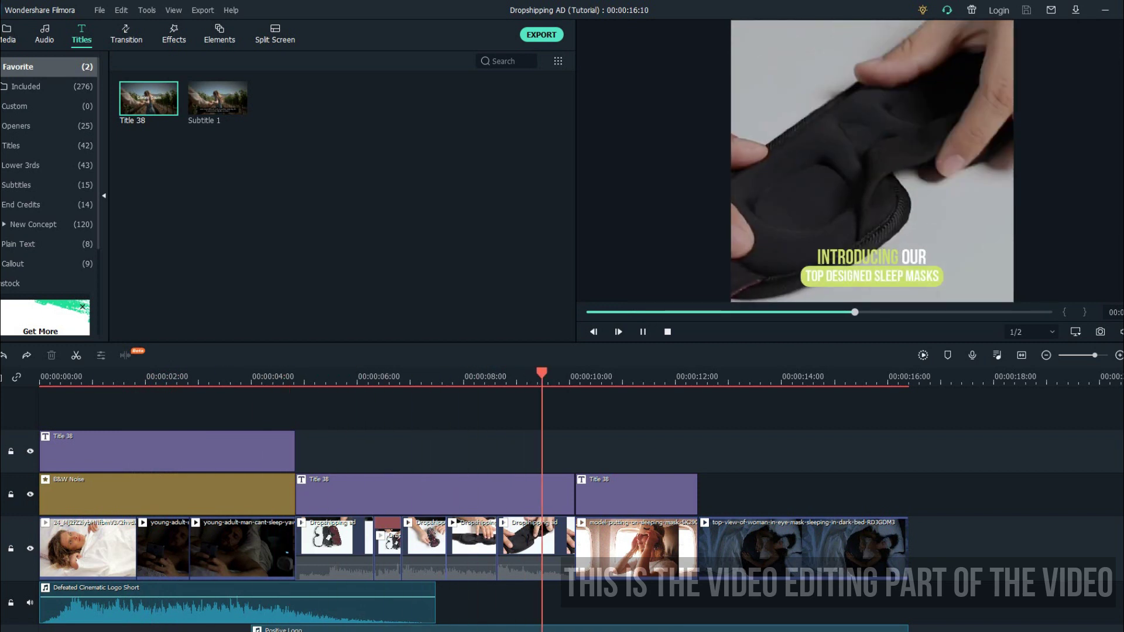
{"action": "key", "text": "ctrl+minus"}
{"action": "key", "text": "space"}
Step: Apply the Square Blur effect to the final clip of the woman sleeping in bed and slightly increase its strength
{"action": "left_click_drag", "start_coordinate": [588, 375], "coordinate": [555, 375]}
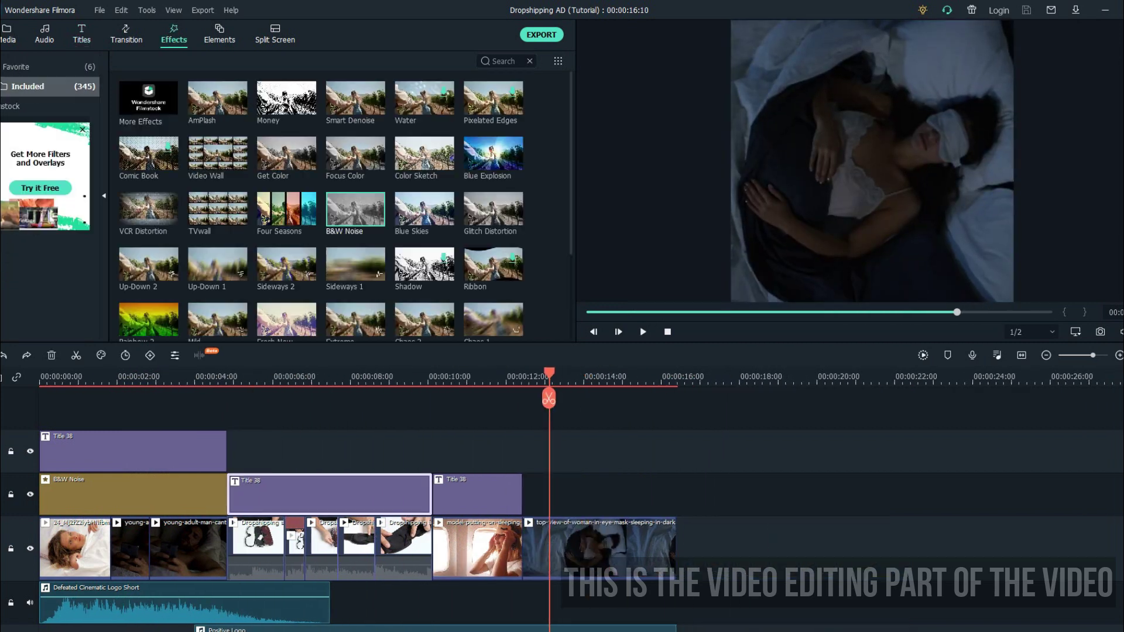
{"action": "type", "text": "blur"}
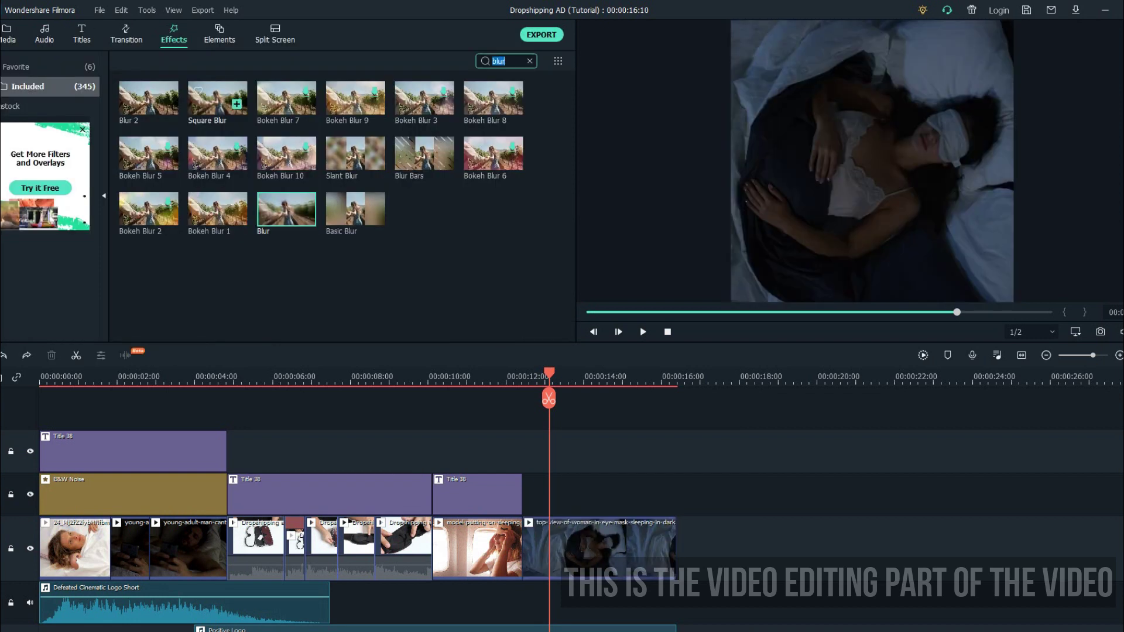
{"action": "left_click_drag", "start_coordinate": [217, 97], "coordinate": [598, 548]}
{"action": "double_click", "coordinate": [599, 547]}
{"action": "left_click", "coordinate": [9, 30]}
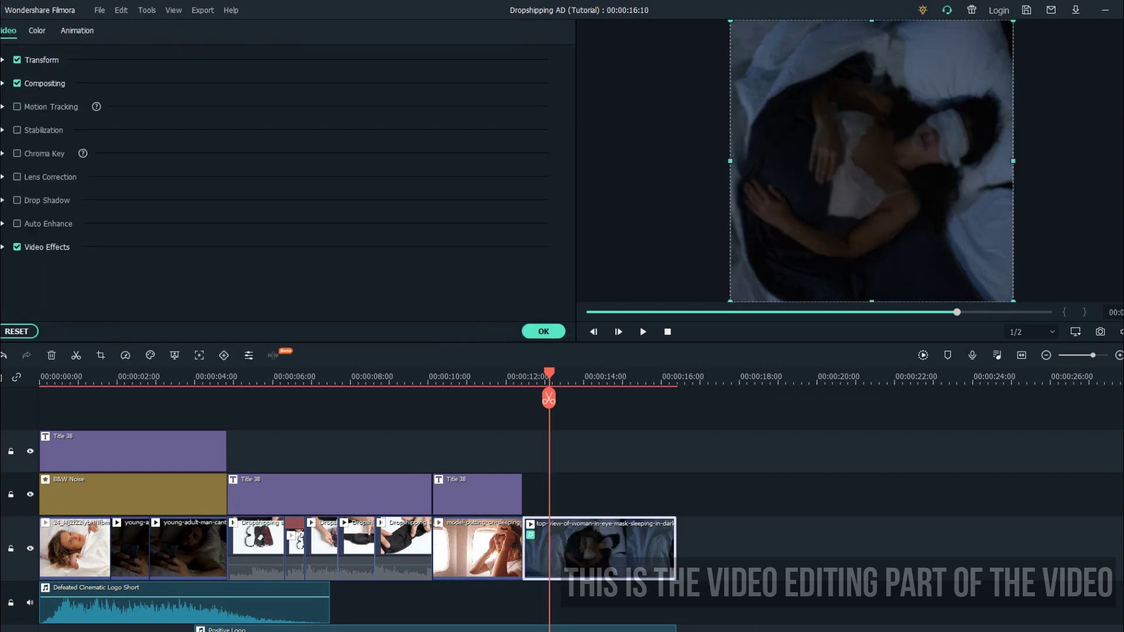
{"action": "left_click", "coordinate": [2, 246]}
{"action": "scroll", "coordinate": [176, 235], "scroll_direction": "down", "scroll_amount": 5}
{"action": "mouse_move", "coordinate": [188, 120]}
{"action": "left_mouse_down"}
{"action": "mouse_move", "coordinate": [220, 120]}
{"action": "mouse_move", "coordinate": [195, 120]}
{"action": "left_mouse_up"}
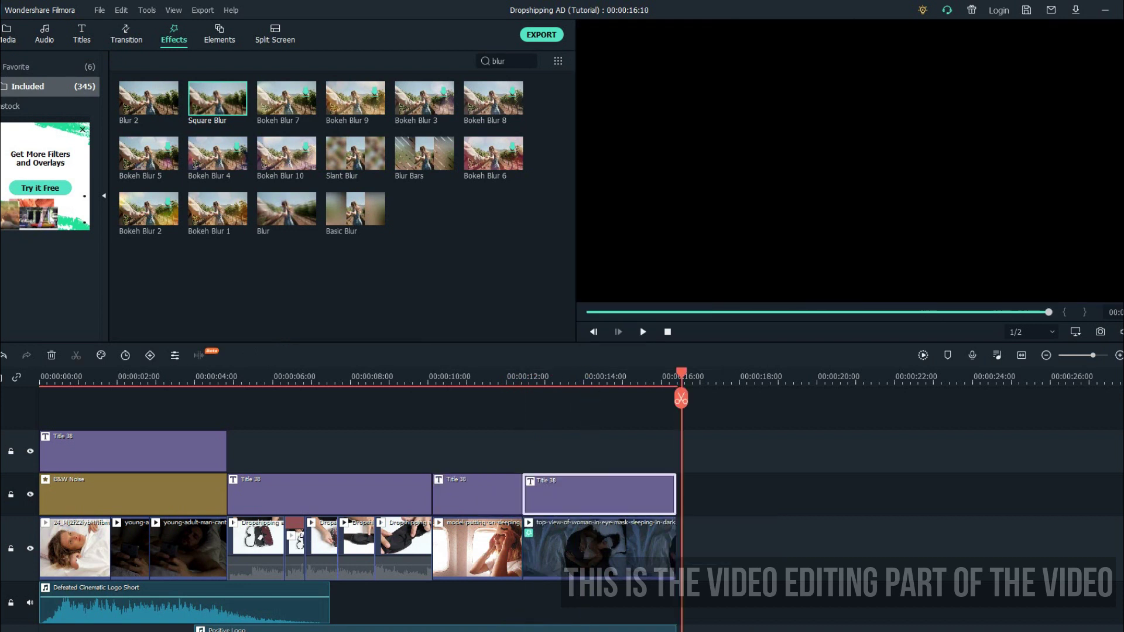
Step: Change the title over the final clip to "get your sleep mask now on" and move it to the middle of the frame
{"action": "double_click", "coordinate": [597, 492]}
{"action": "left_click", "coordinate": [482, 331]}
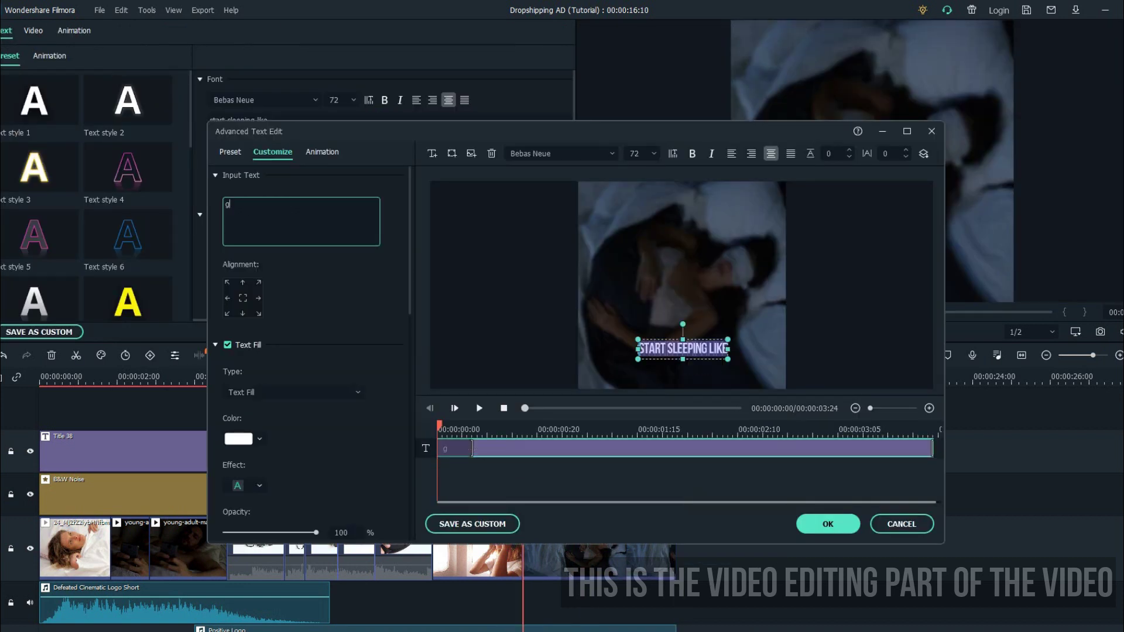
{"action": "left_click_drag", "start_coordinate": [641, 348], "coordinate": [622, 275]}
{"action": "left_click", "coordinate": [472, 154]}
{"action": "scroll", "coordinate": [228, 346], "scroll_direction": "down", "scroll_amount": 10}
{"action": "left_click", "coordinate": [228, 347]}
{"action": "scroll", "coordinate": [228, 347], "scroll_direction": "down", "scroll_amount": 3}
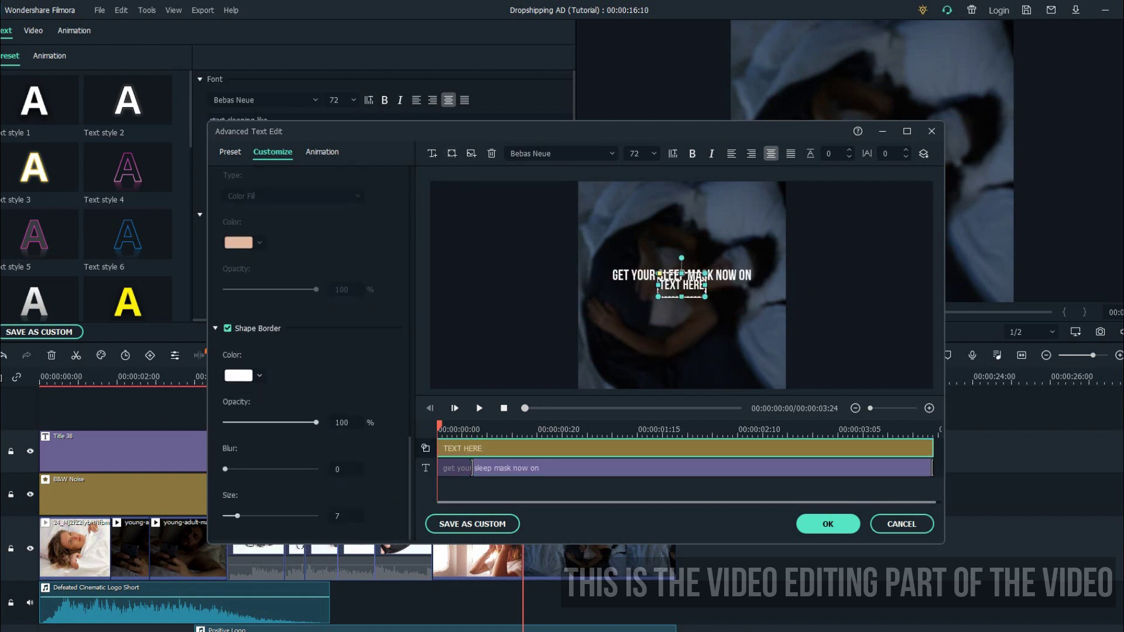
{"action": "type", "text": "www.sleepmask.com"}
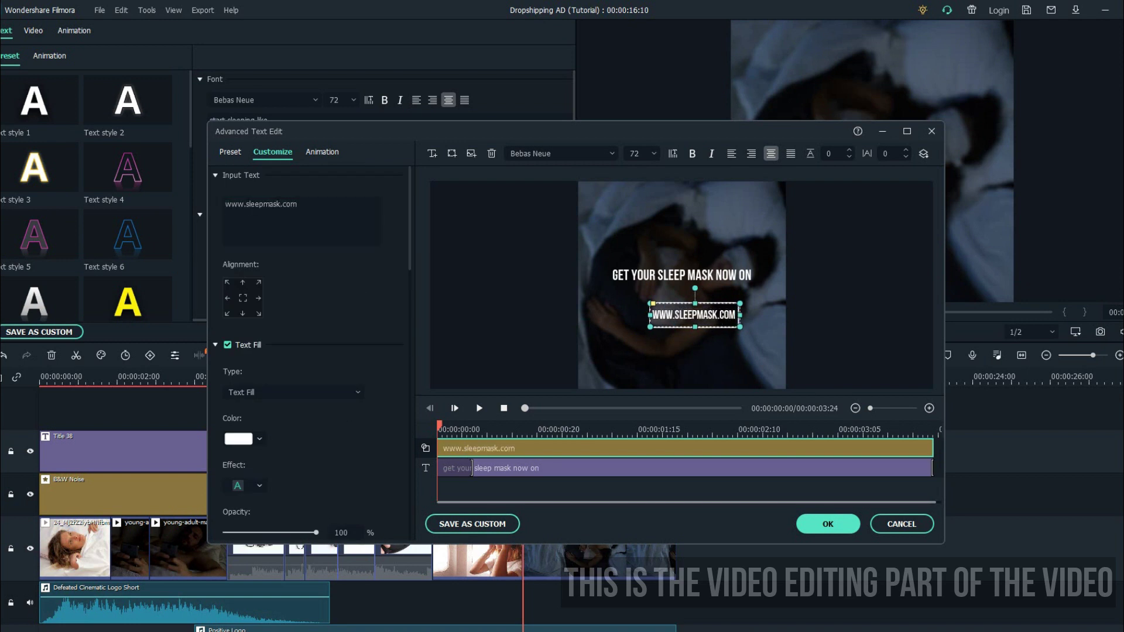
Step: Enlarge the bordered website line, centre it directly beneath the call-to-action line, apply the title, and save the project
{"action": "left_click_drag", "start_coordinate": [740, 315], "coordinate": [786, 315]}
{"action": "left_click_drag", "start_coordinate": [718, 315], "coordinate": [683, 277]}
{"action": "left_click", "coordinate": [685, 351]}
{"action": "left_click", "coordinate": [472, 469]}
{"action": "left_click", "coordinate": [682, 298]}
{"action": "left_click", "coordinate": [703, 351]}
{"action": "left_click", "coordinate": [828, 524]}
{"action": "key", "text": "ctrl+s"}
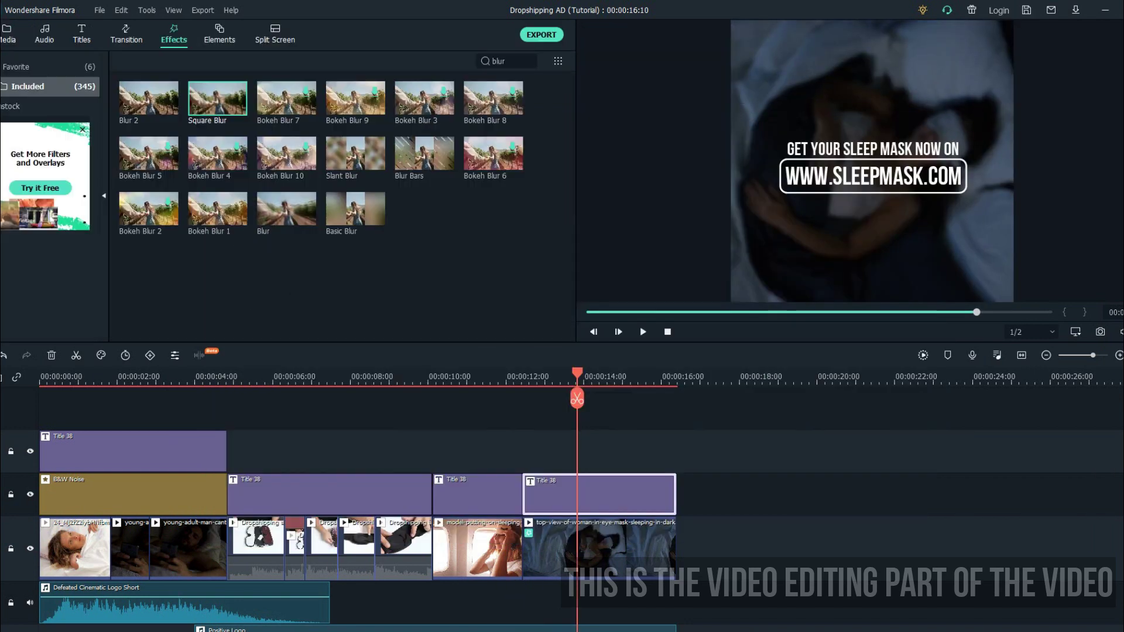
Step: Save the project, render the timeline preview, and return the playhead to the start of the ad
{"action": "key", "text": "ctrl+minus"}
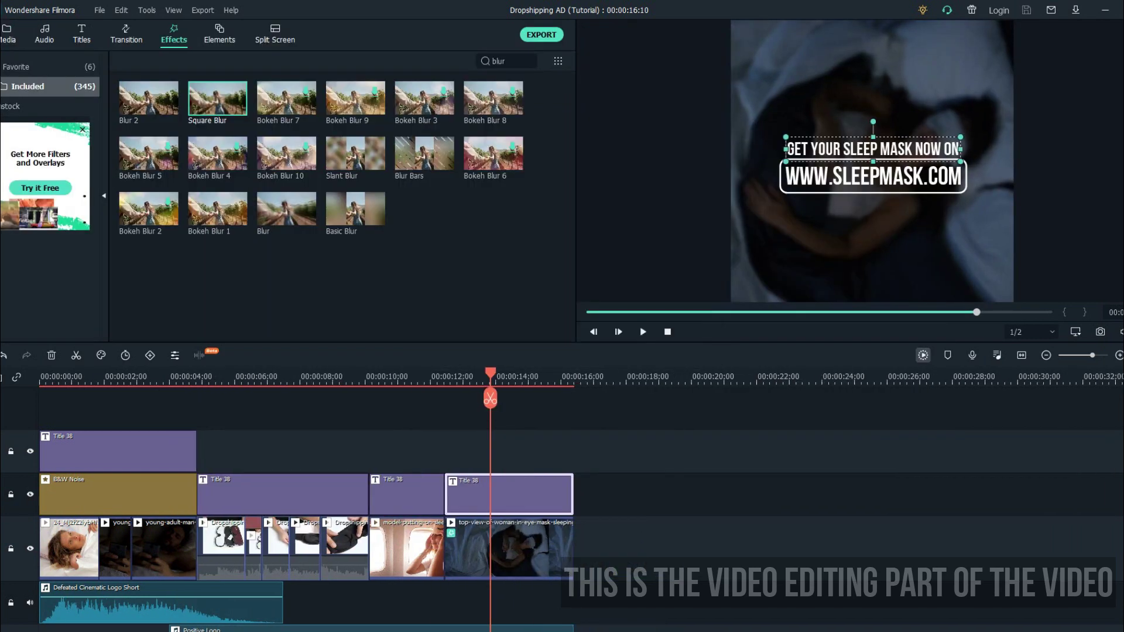
{"action": "key", "text": "ctrl+s"}
{"action": "key", "text": "Return"}
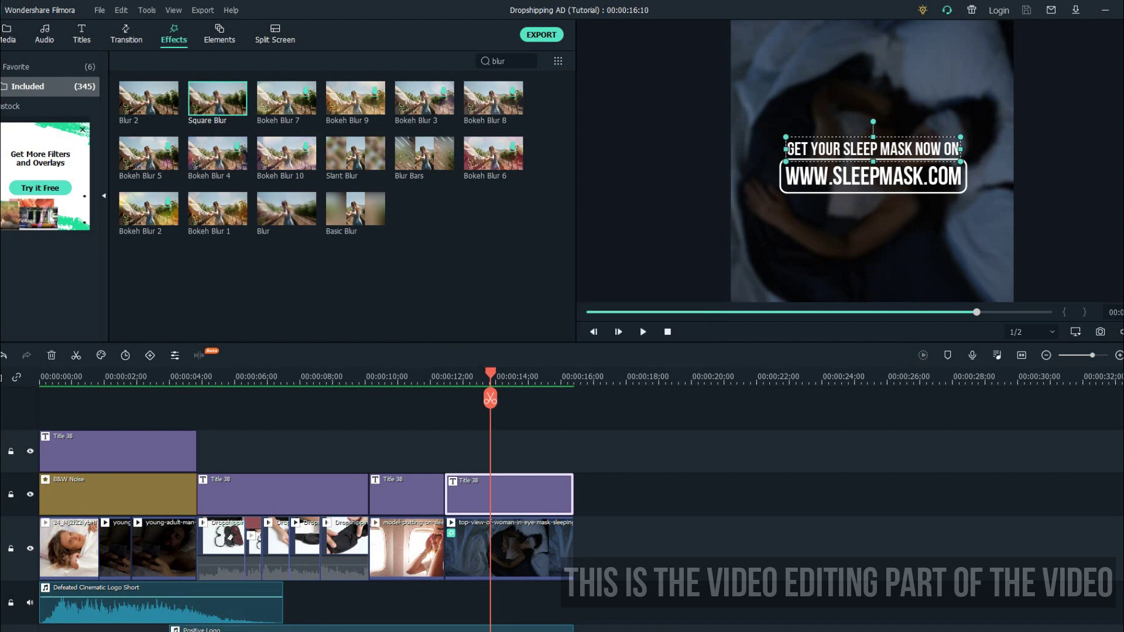
{"action": "left_click_drag", "start_coordinate": [491, 374], "coordinate": [39, 373]}
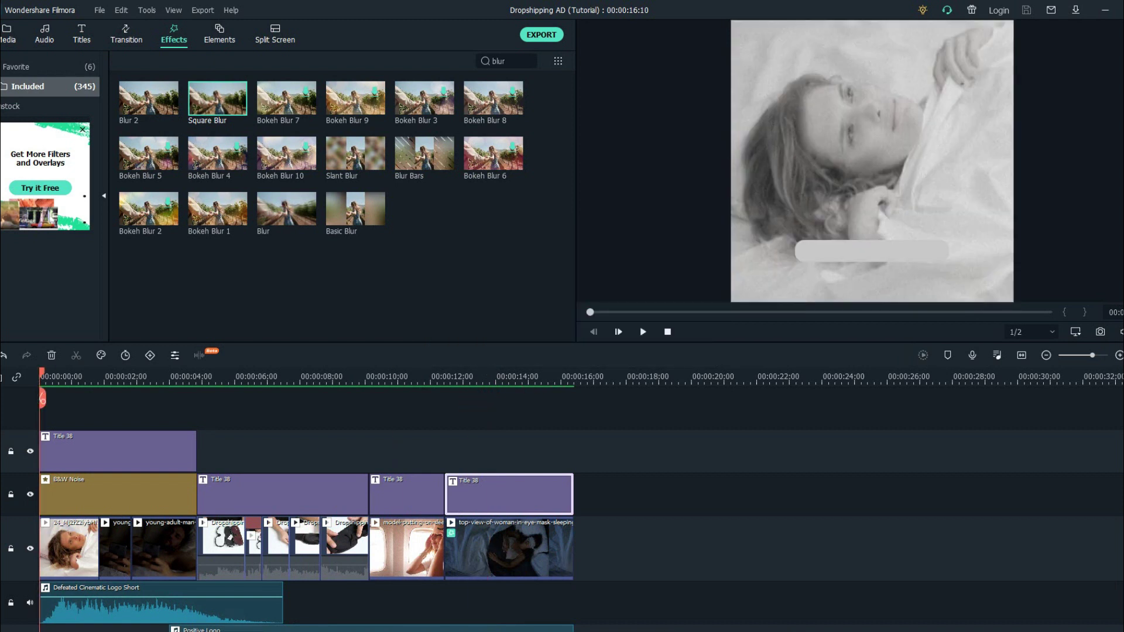